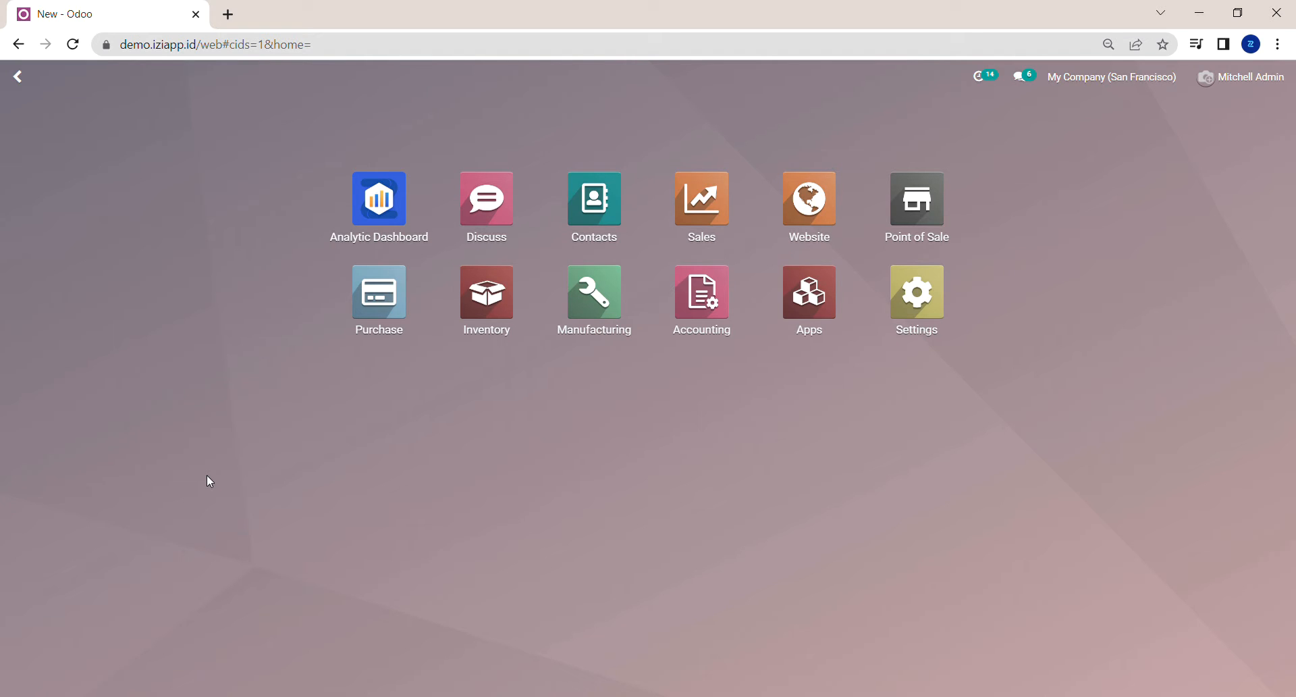
Create a new data table in Analytic Dashboard named "IDR Currency to USD".
click(381, 202)
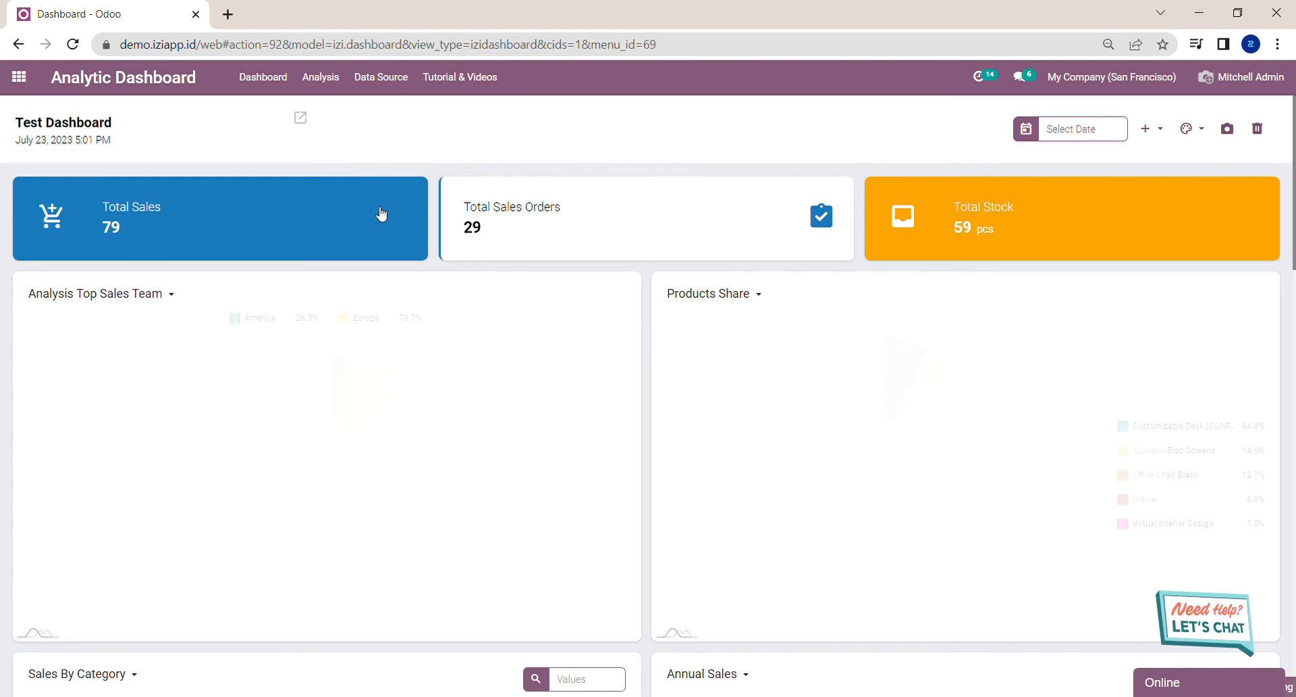
click(380, 77)
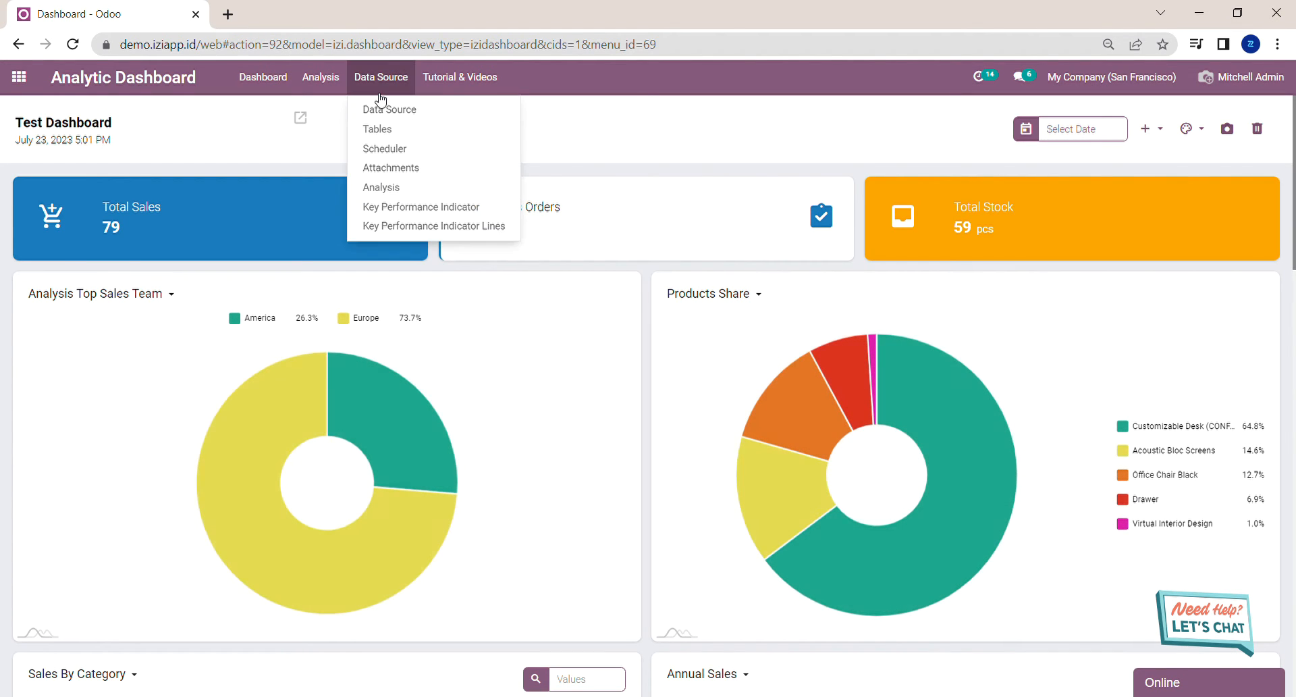
click(380, 128)
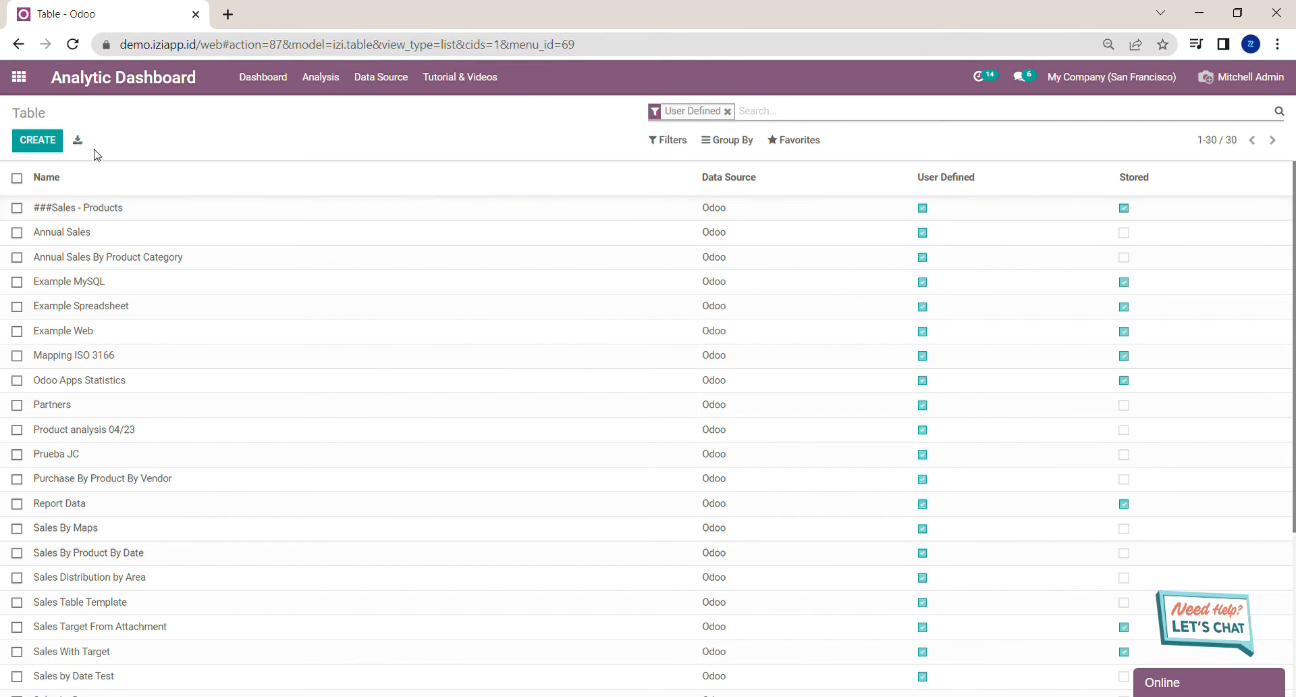
click(51, 142)
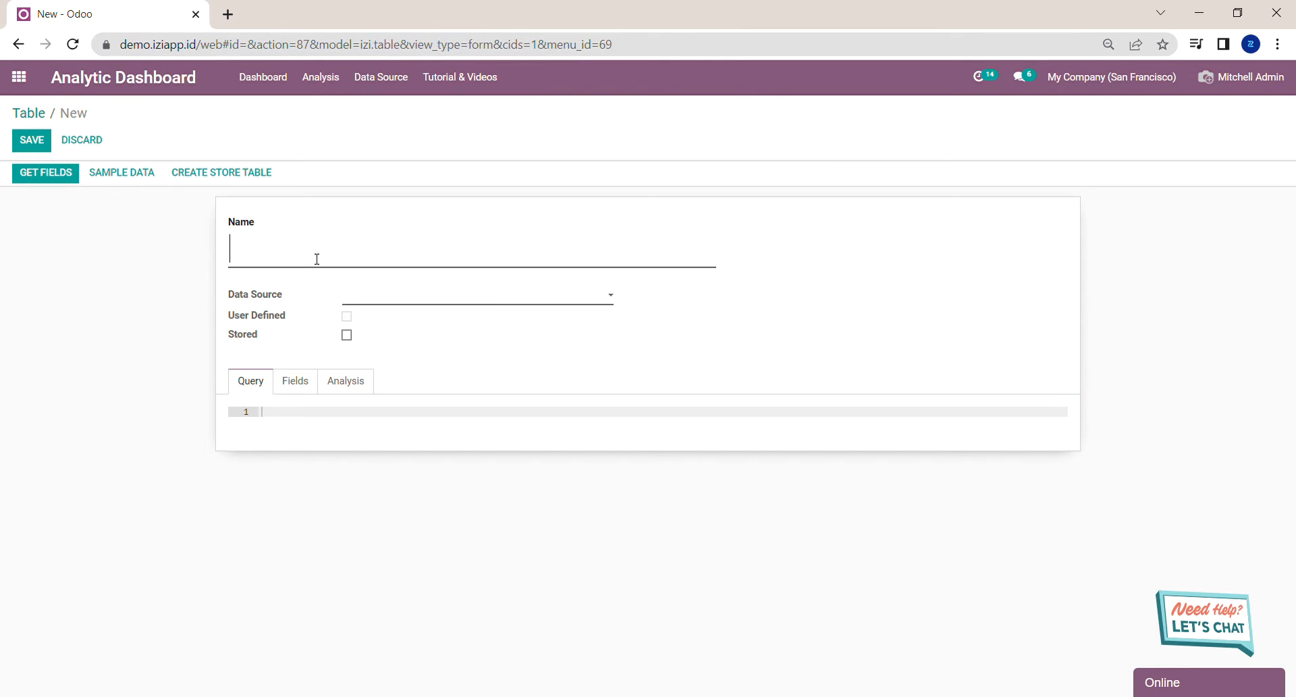
text(IDR Currency to USD)
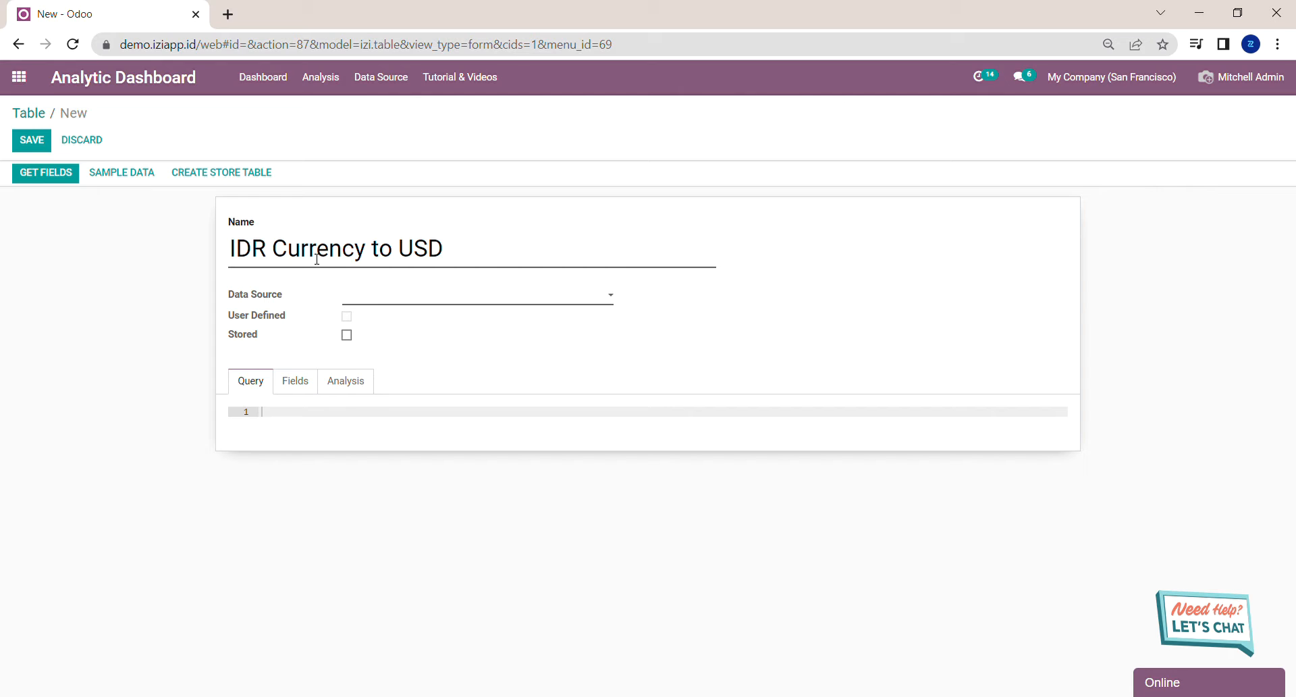
Set the table's data source to Odoo and mark the table as Stored.
click(369, 297)
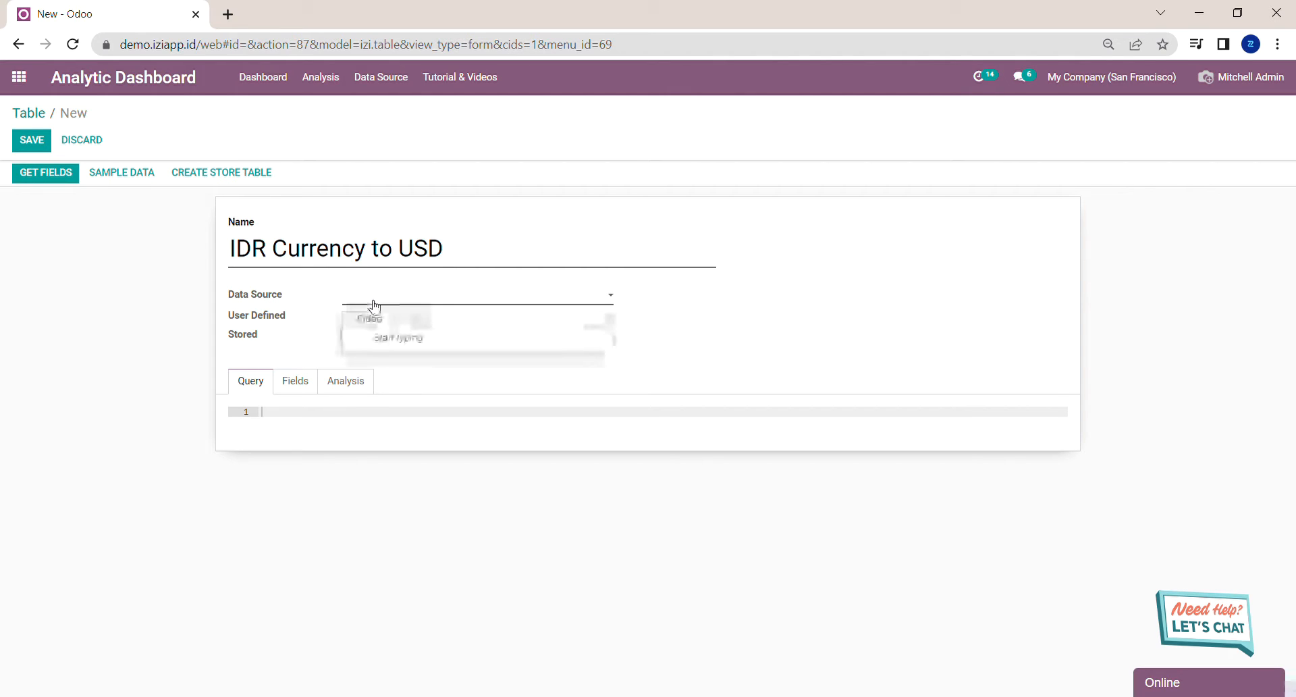
click(375, 325)
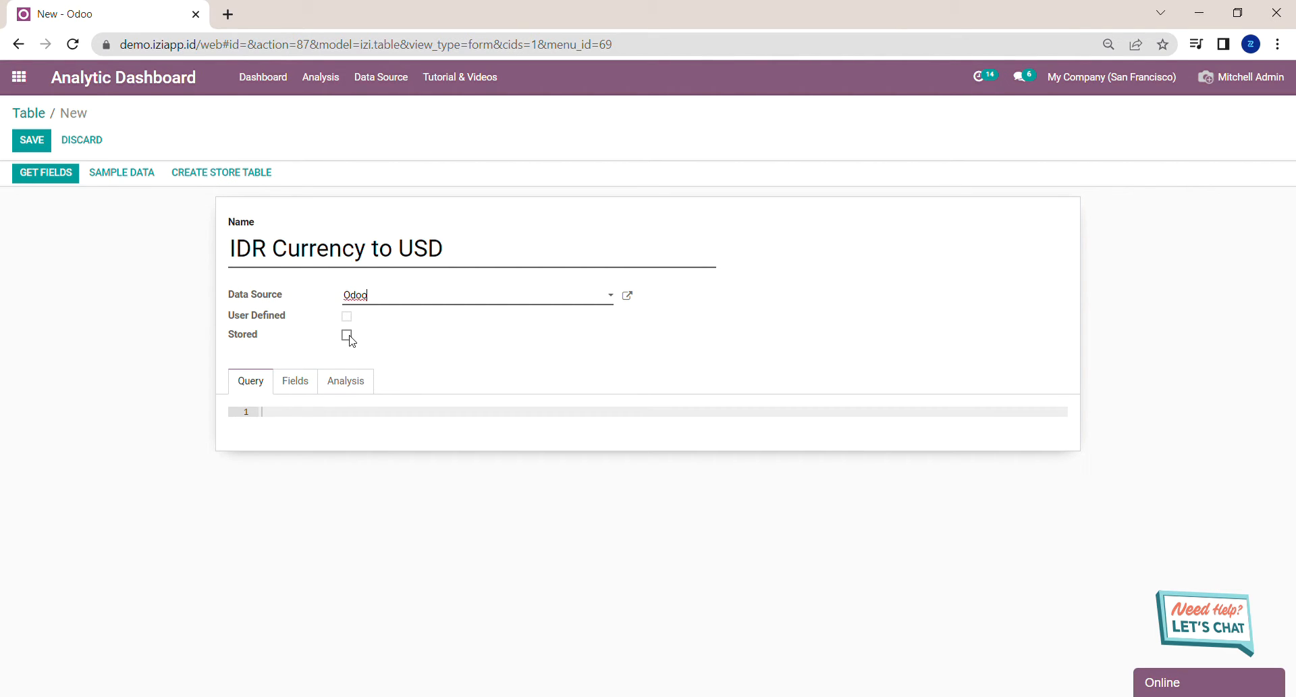
click(348, 336)
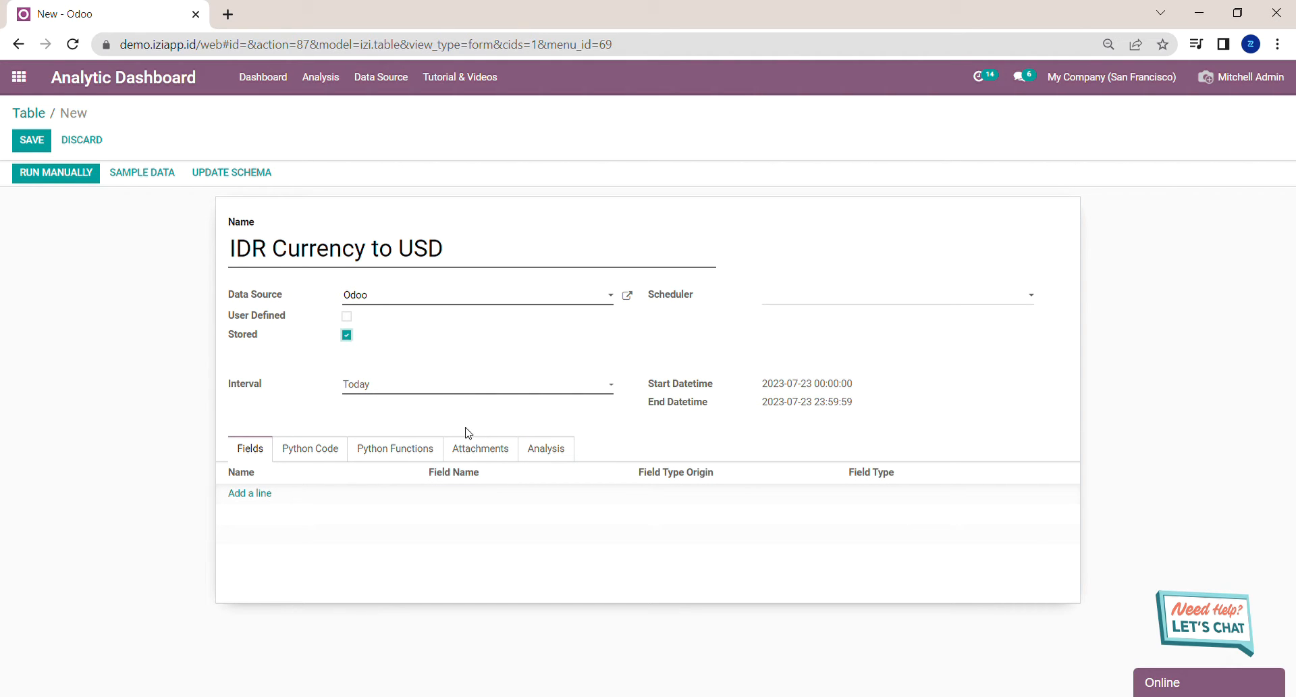
Attach the file "Informasi Kurs Jisdor (3).xlsx" to the table.
click(494, 458)
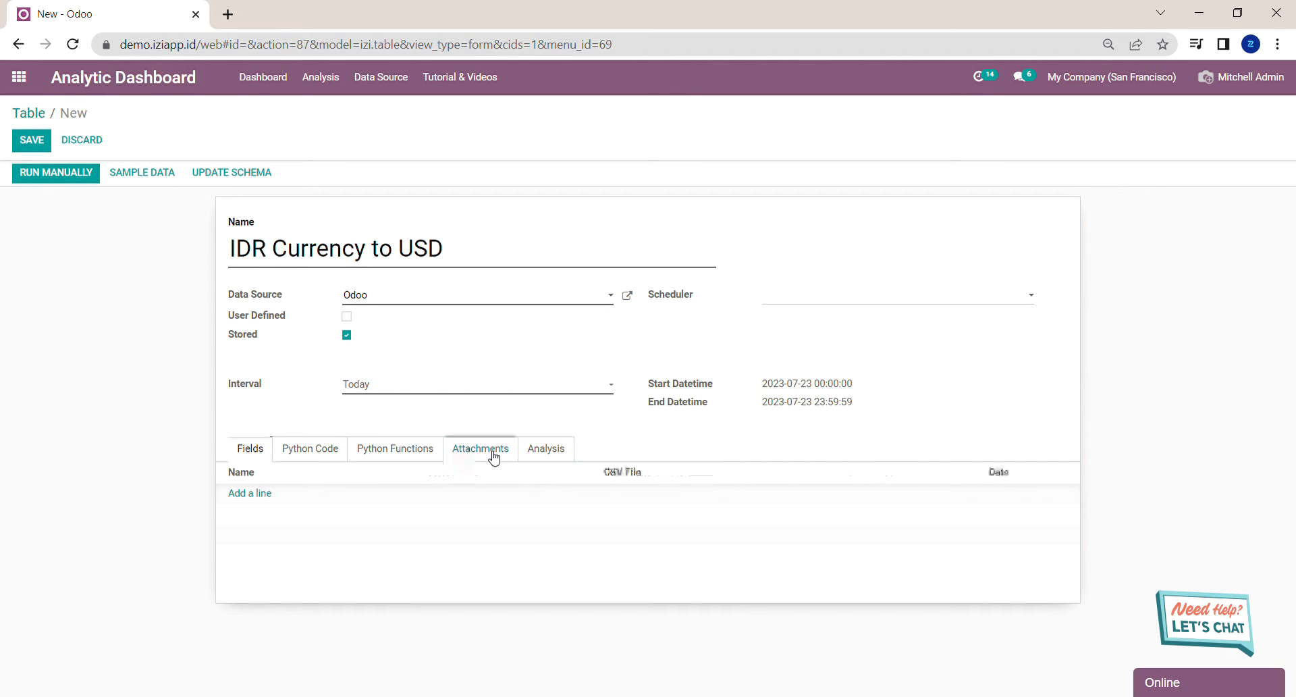
click(249, 496)
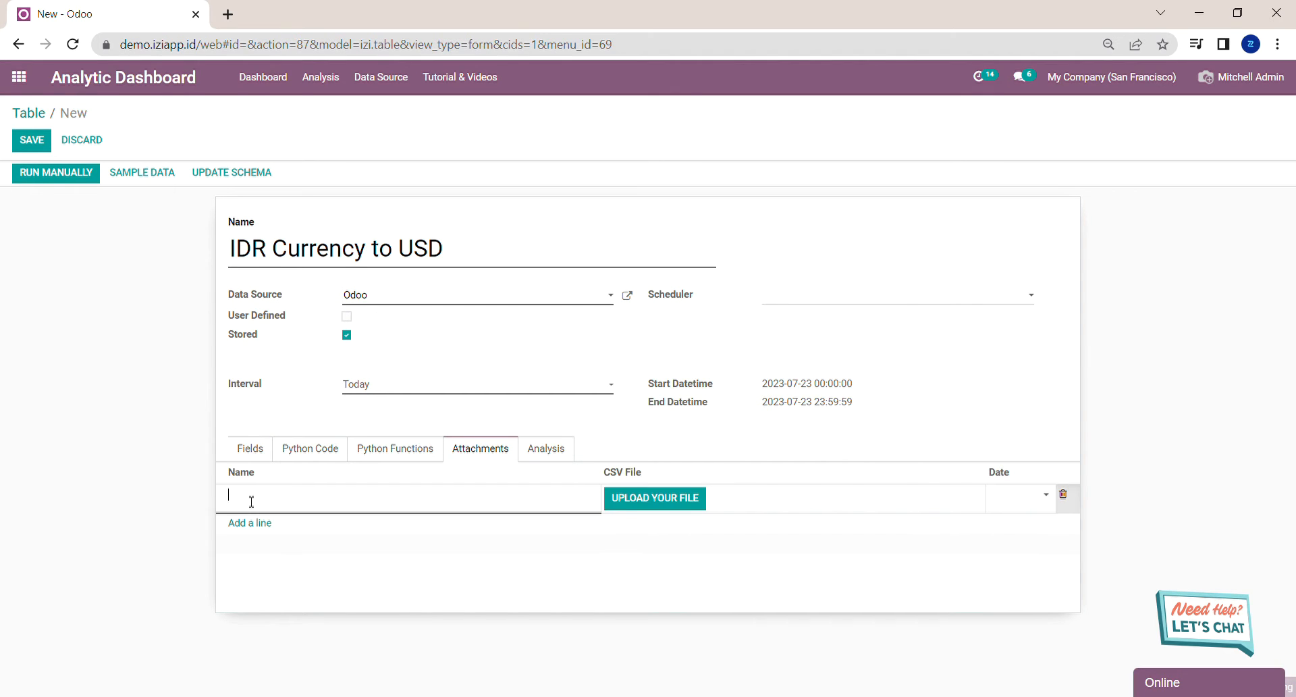
click(620, 503)
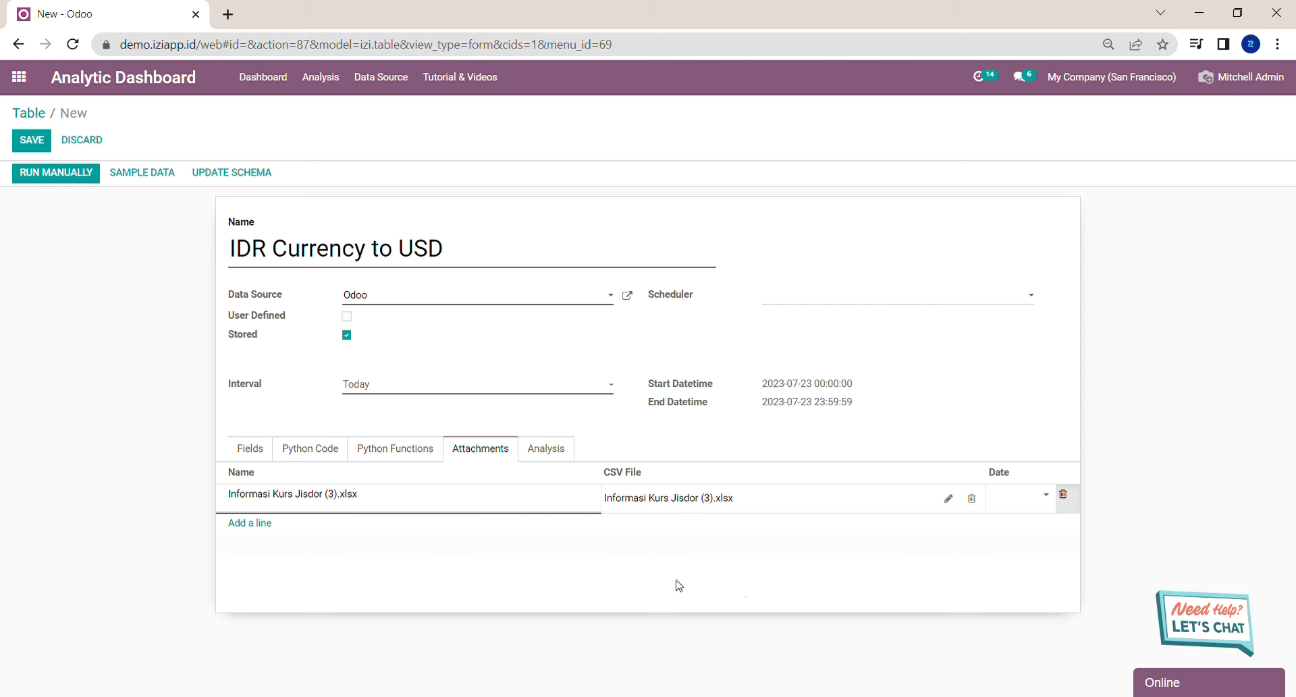
Add a "date" field of type date and a "currency" field of type numeric, and update the table schema.
click(252, 451)
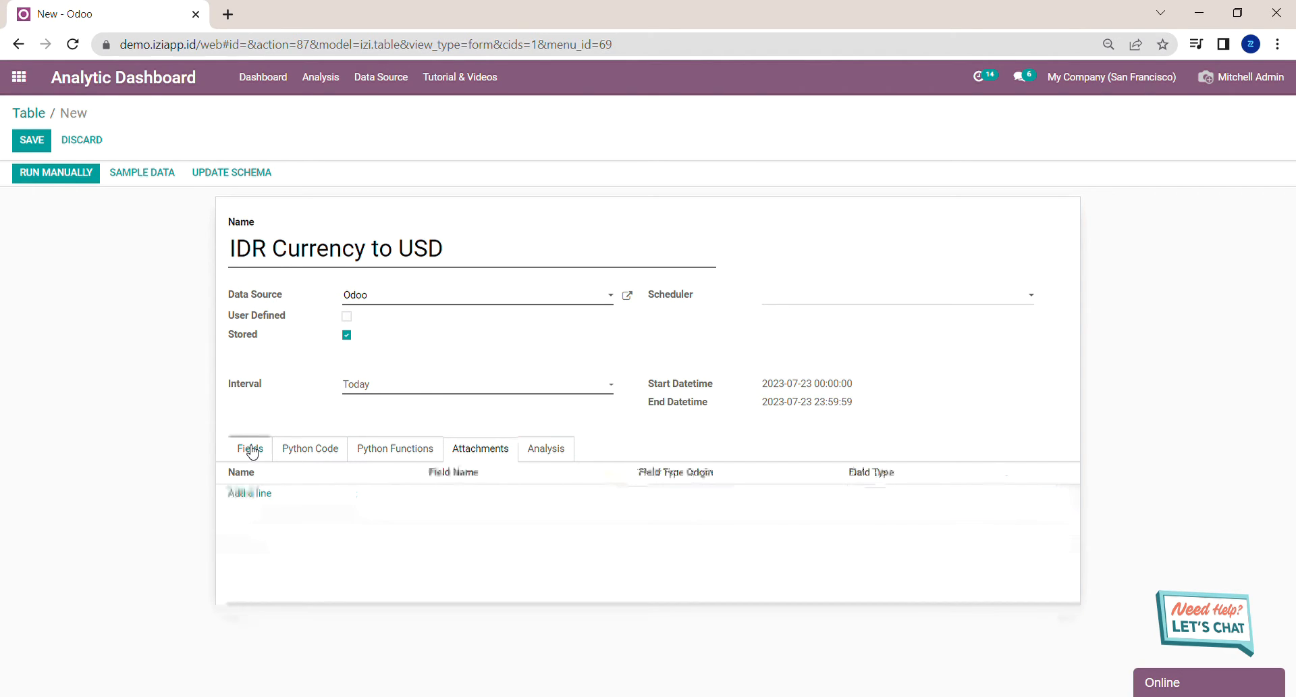
click(251, 493)
text(date)
key(Tab)
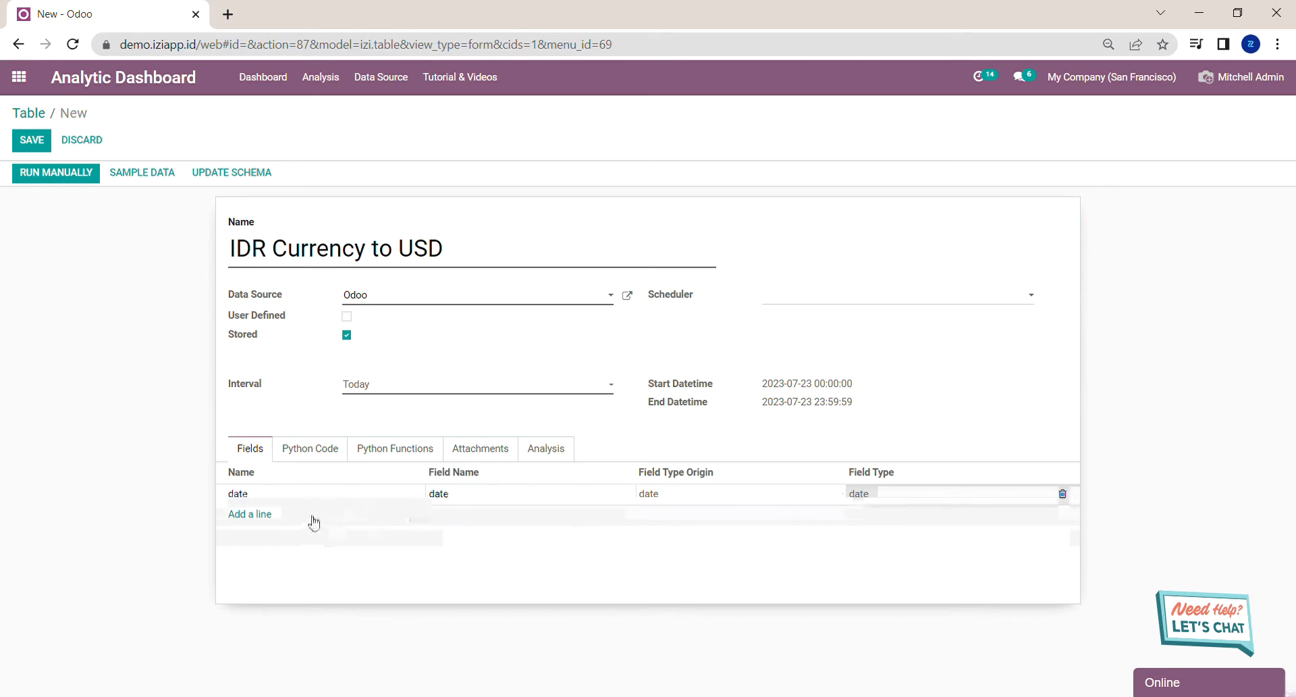
click(262, 516)
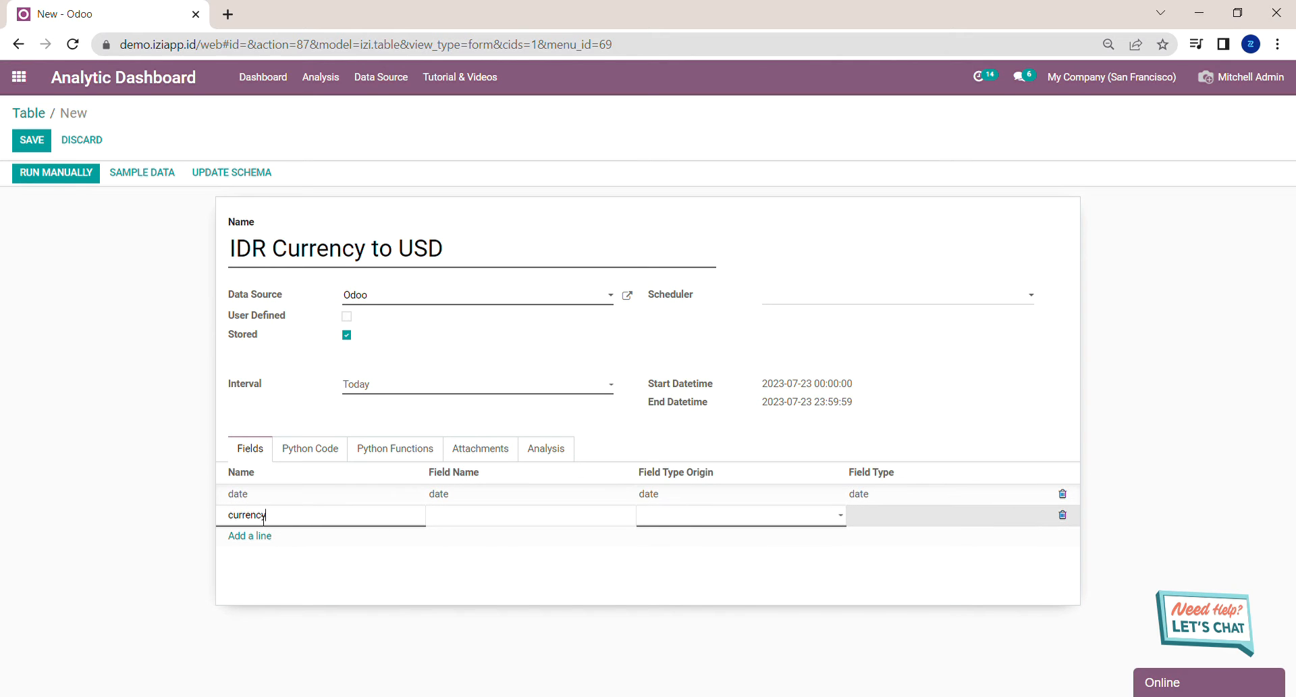
key(Tab)
click(210, 174)
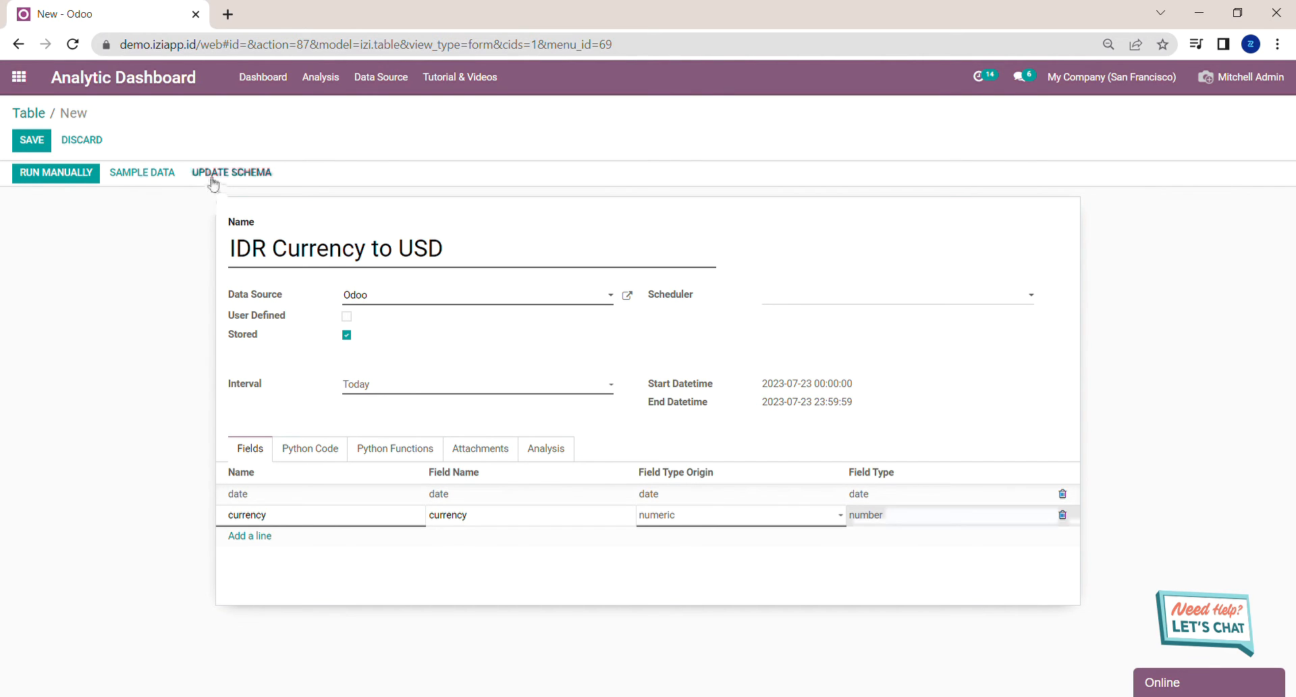
click(421, 191)
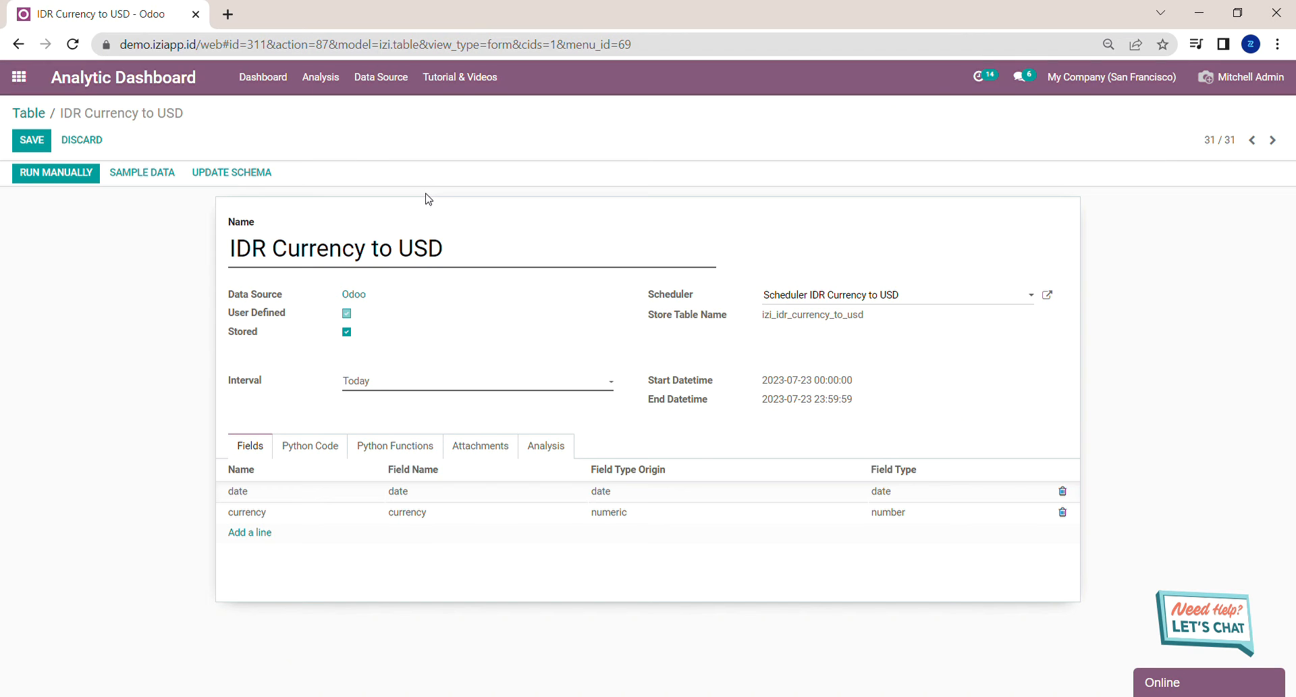
Enter Python code that reads "Informasi Kurs Jisdor (3).xlsx" and inserts its Date and Currency values into izi_idr_currency_to_usd, and save the table.
click(327, 445)
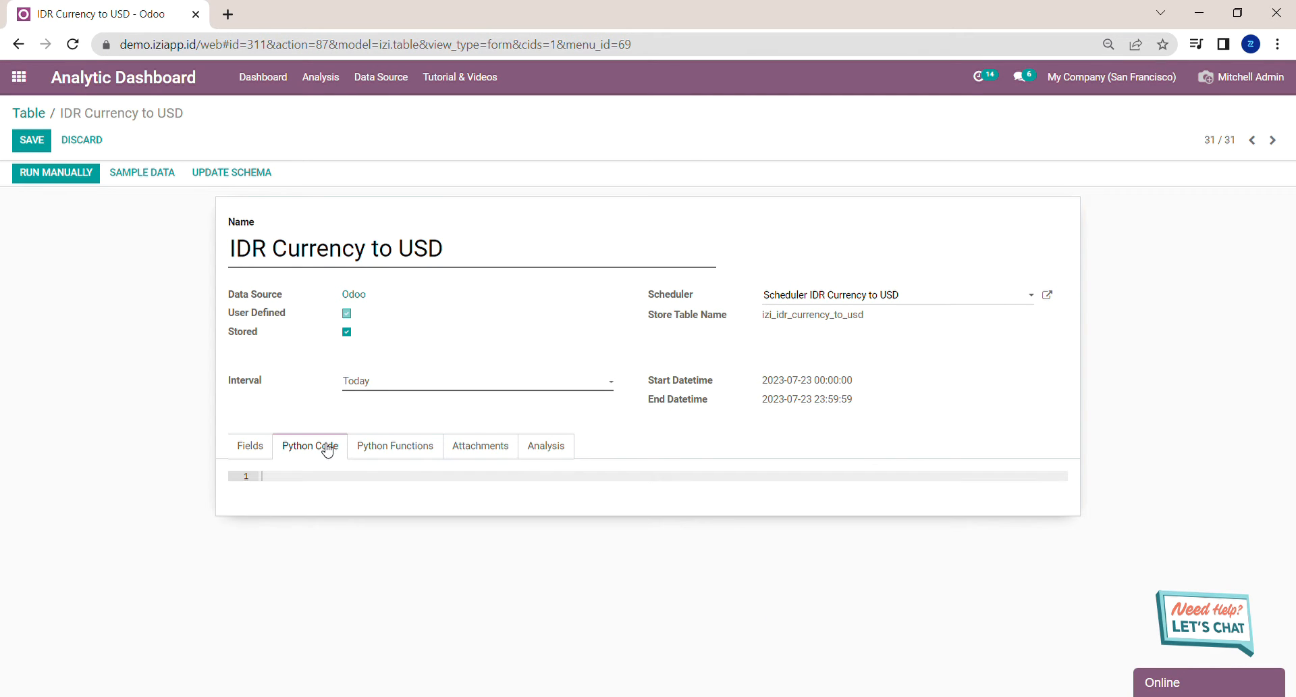
text(# Using IZI Data Processing Tools izi = env['izi.tools'] source_data = izi.read_attachment('Informasi Kurs Jisdor (3).xlsx')  for sd in source_data:   dt = {     'Date': sd['Date'],     'Currency': sd['Currency'],   }   # izi.alert(str(dt))   izi.query_insert('izi_idr_currency_to_usd',dt))
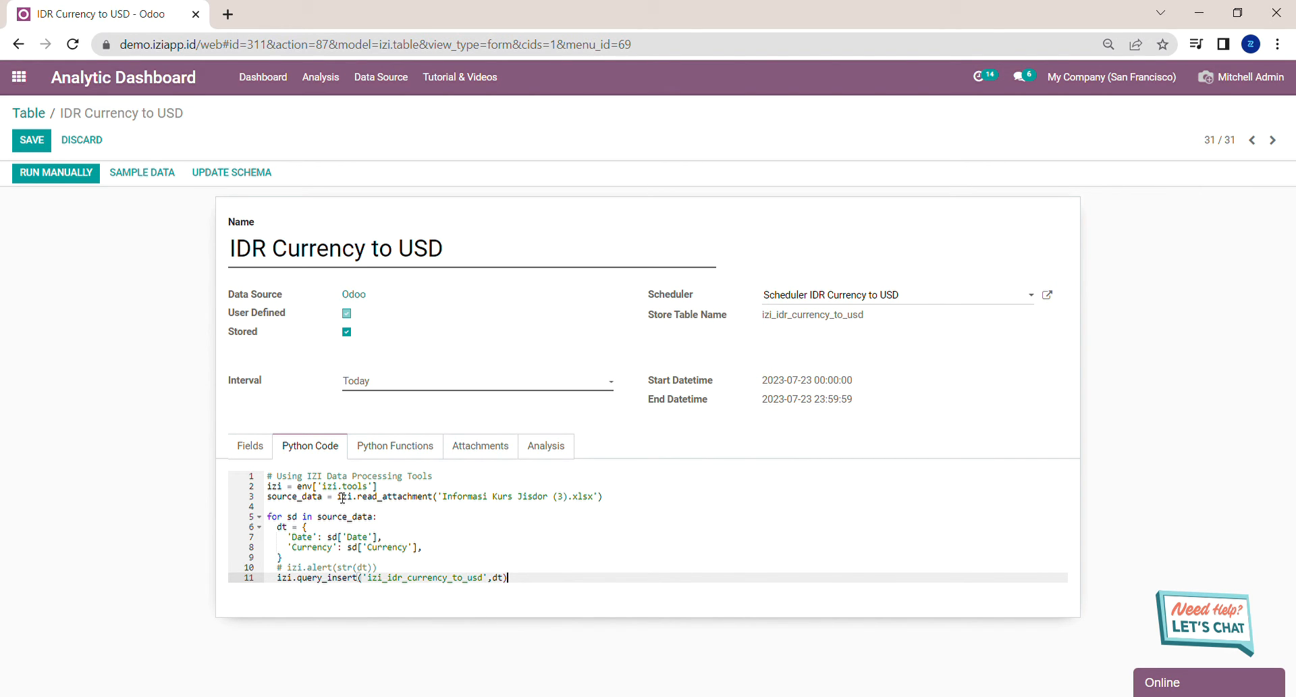
drag(337, 498, 435, 508)
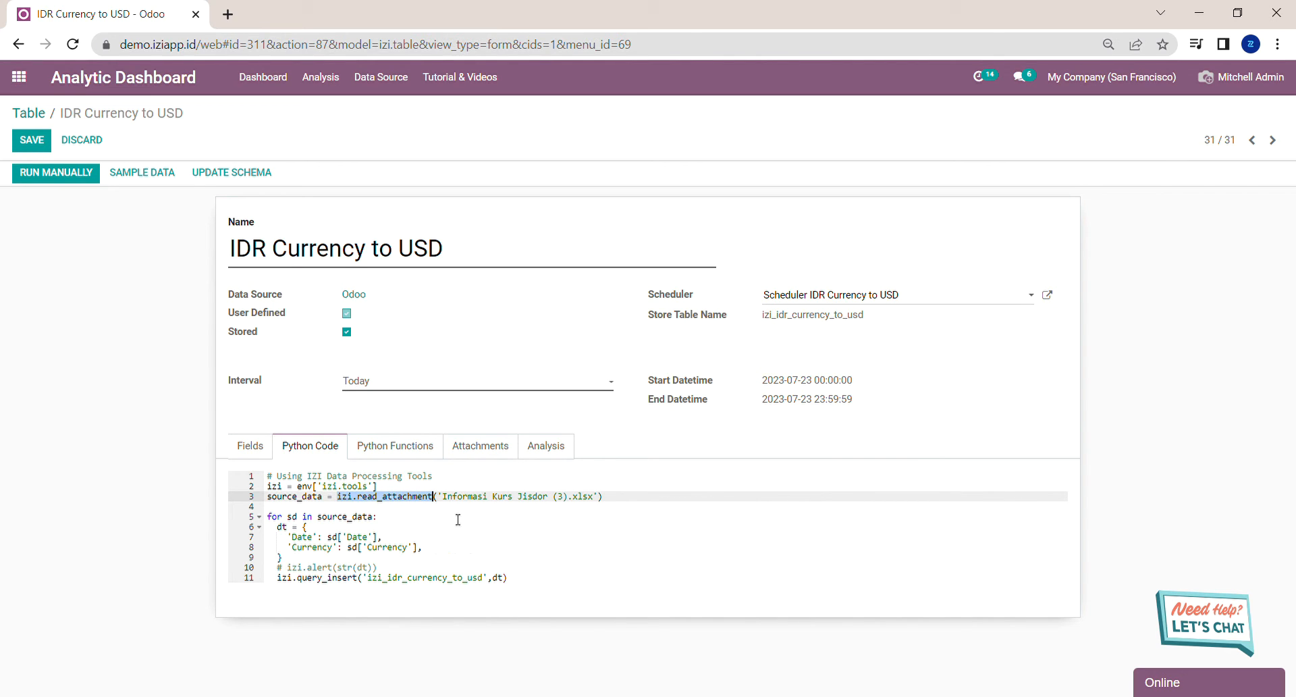
drag(445, 500, 601, 505)
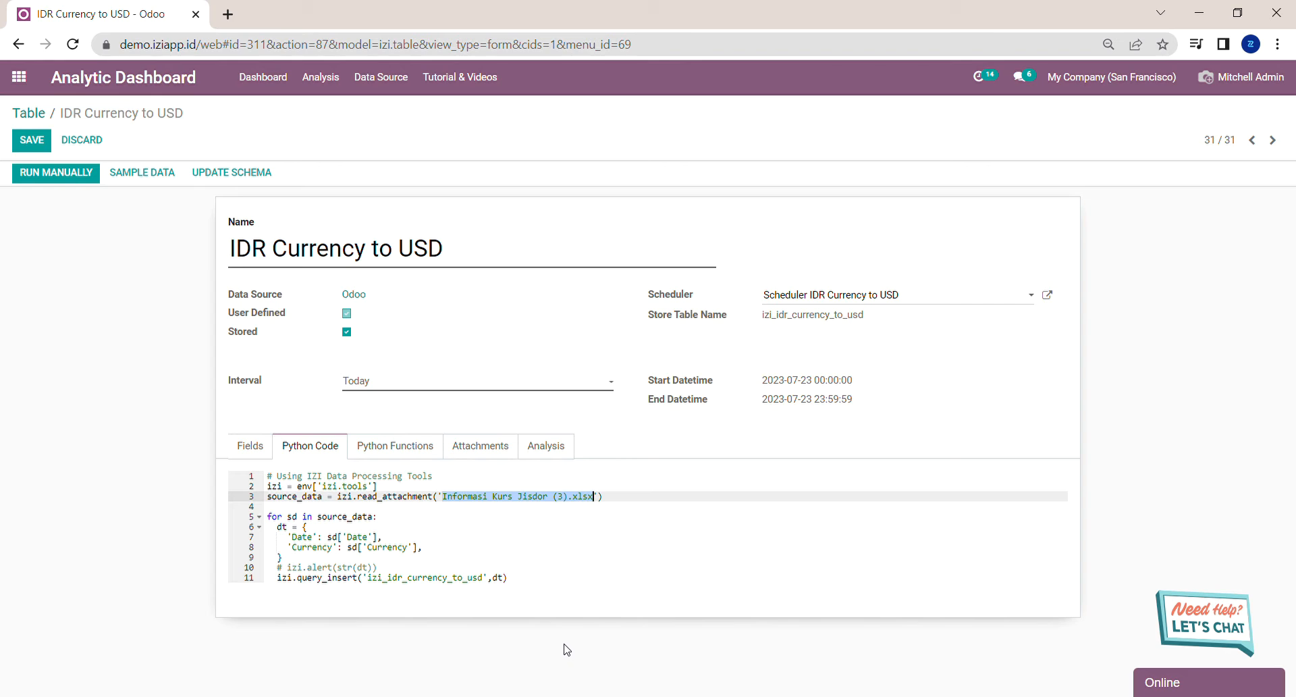
click(516, 579)
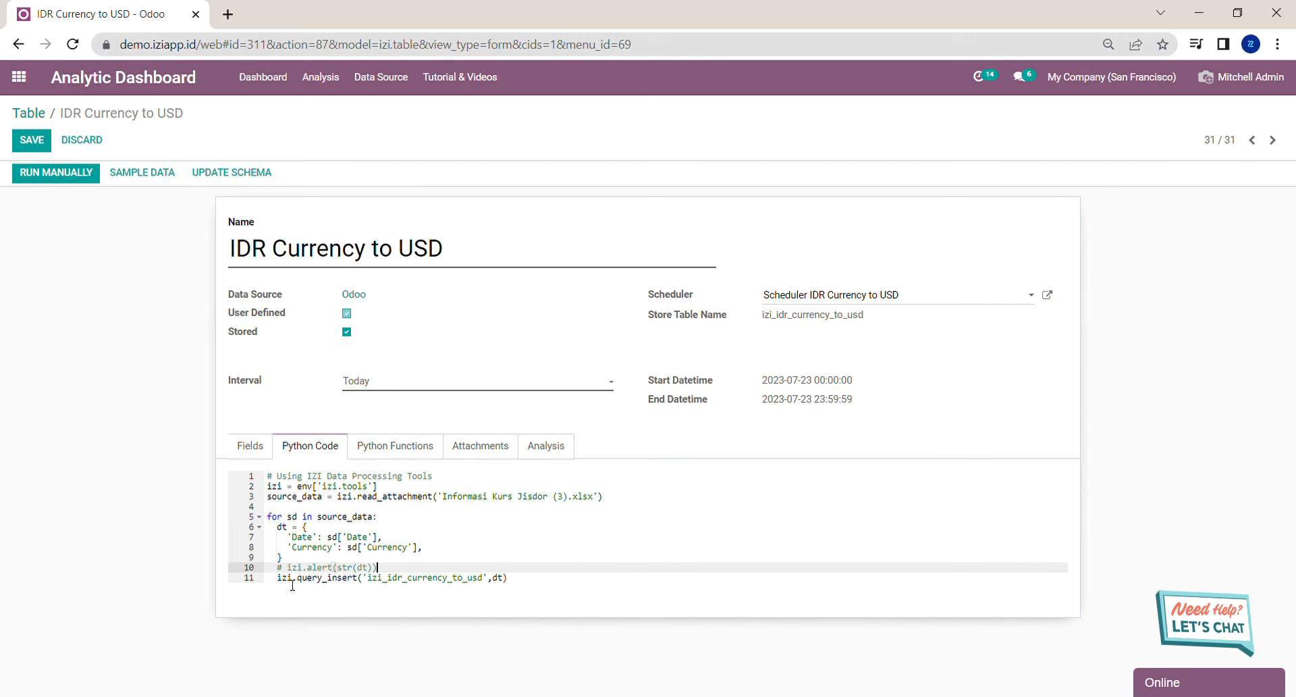
drag(278, 588, 361, 582)
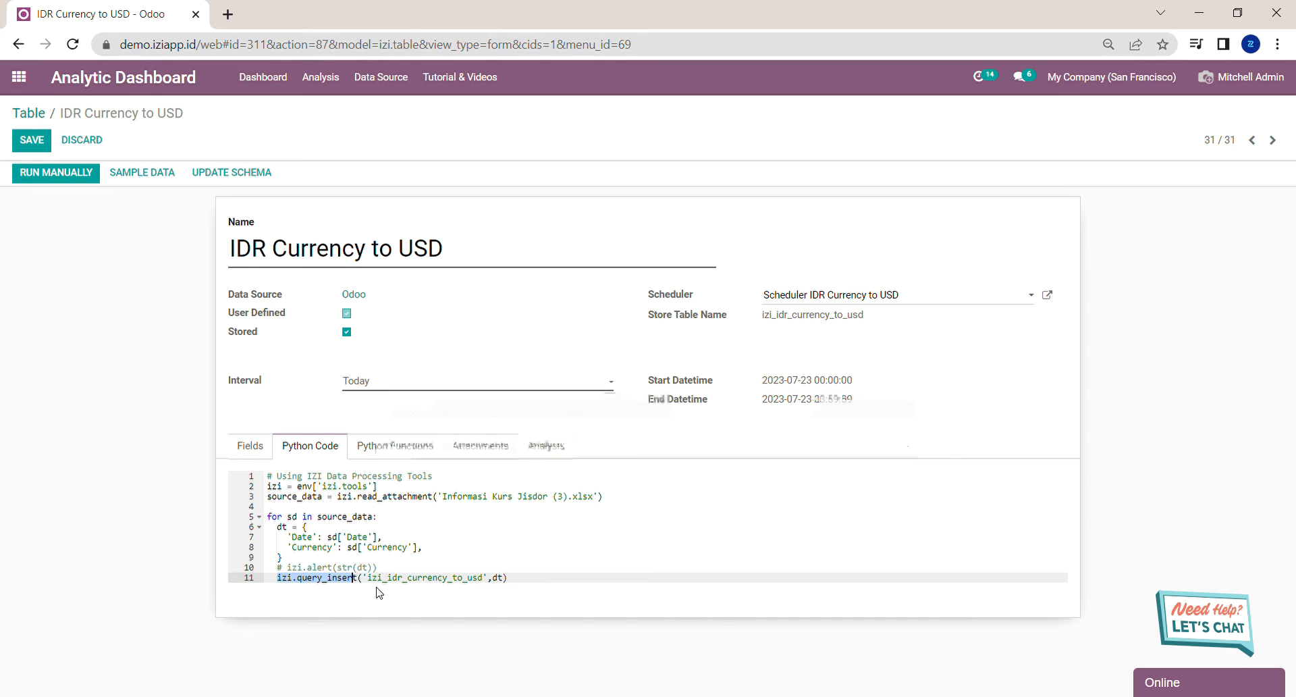
drag(368, 582, 498, 584)
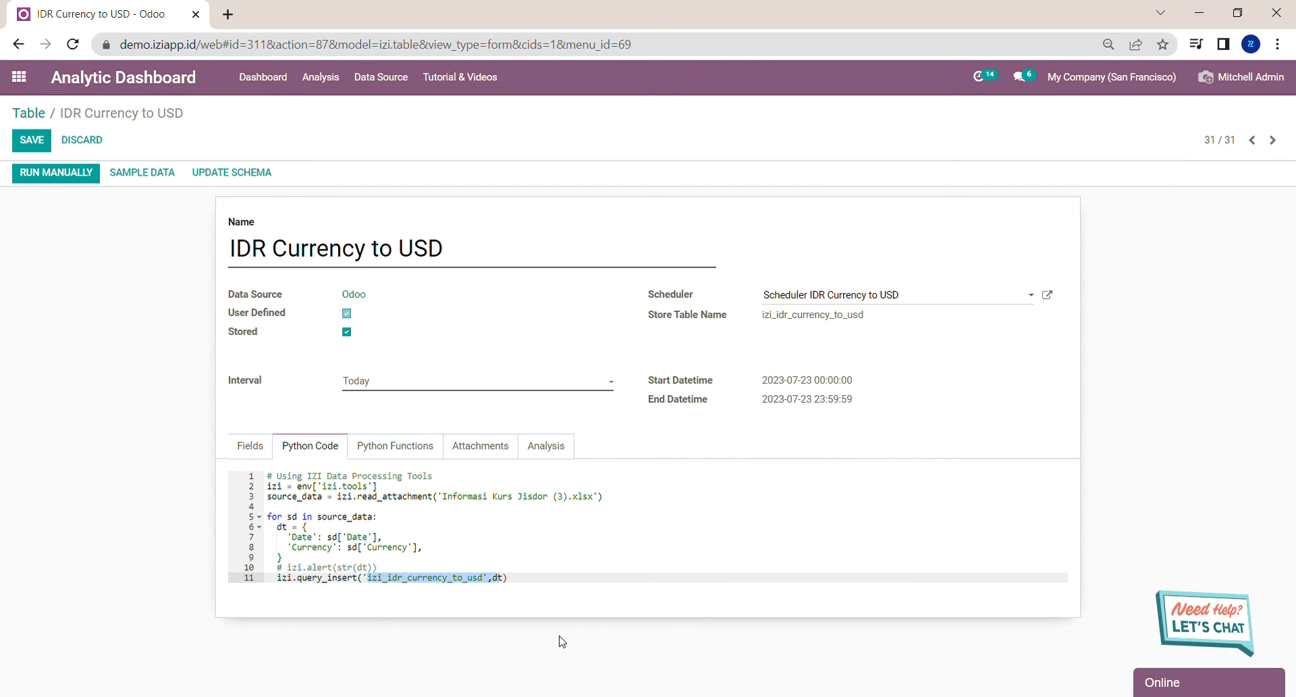
click(33, 141)
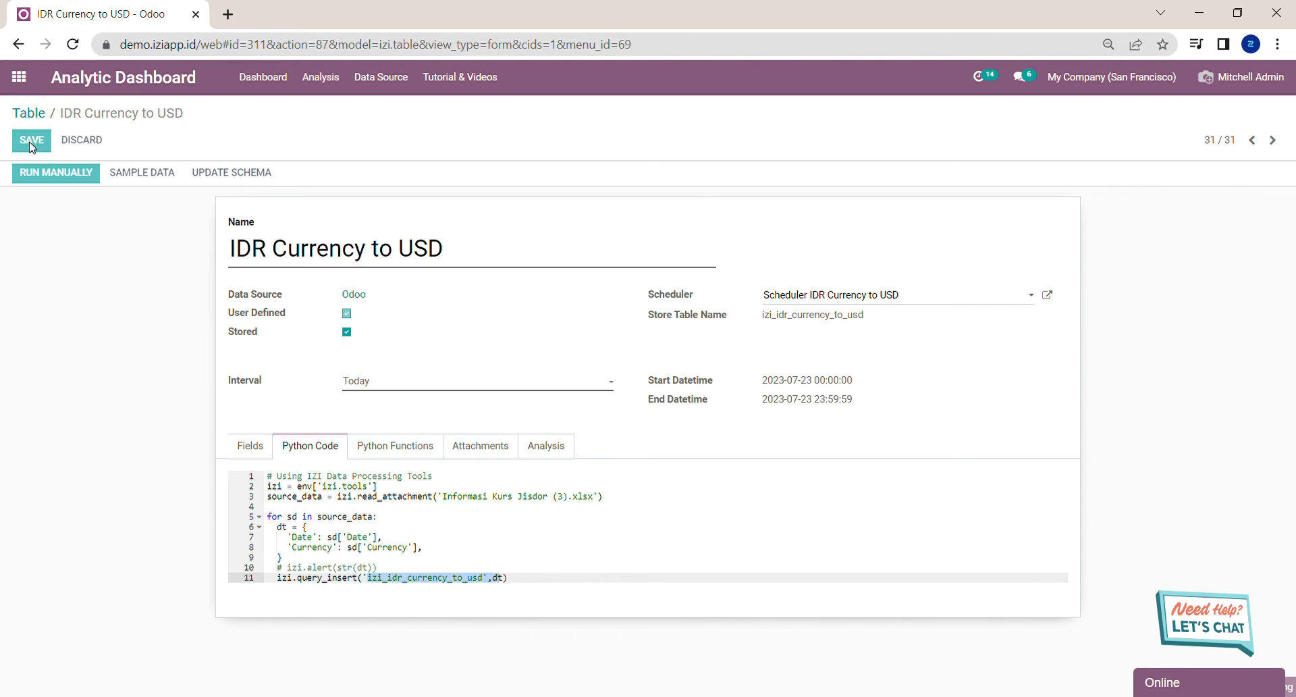
Run the table's import manually, checking the sample data before and after the run.
click(156, 181)
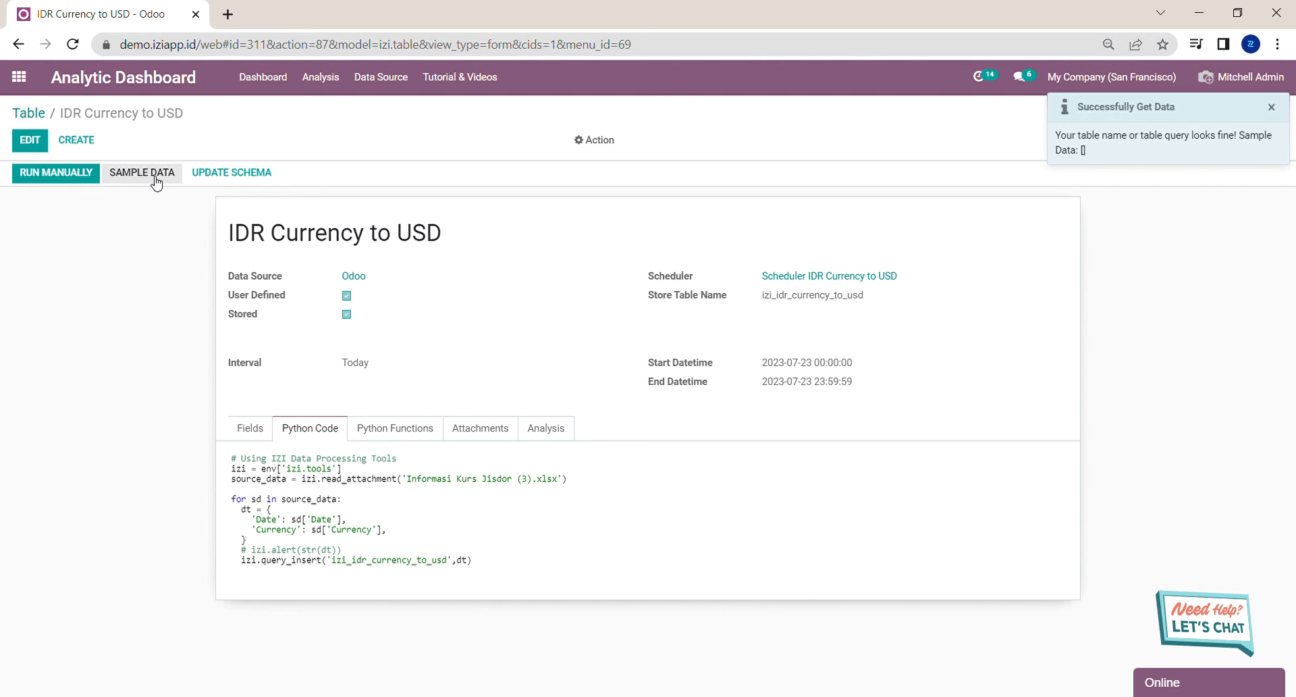
click(72, 177)
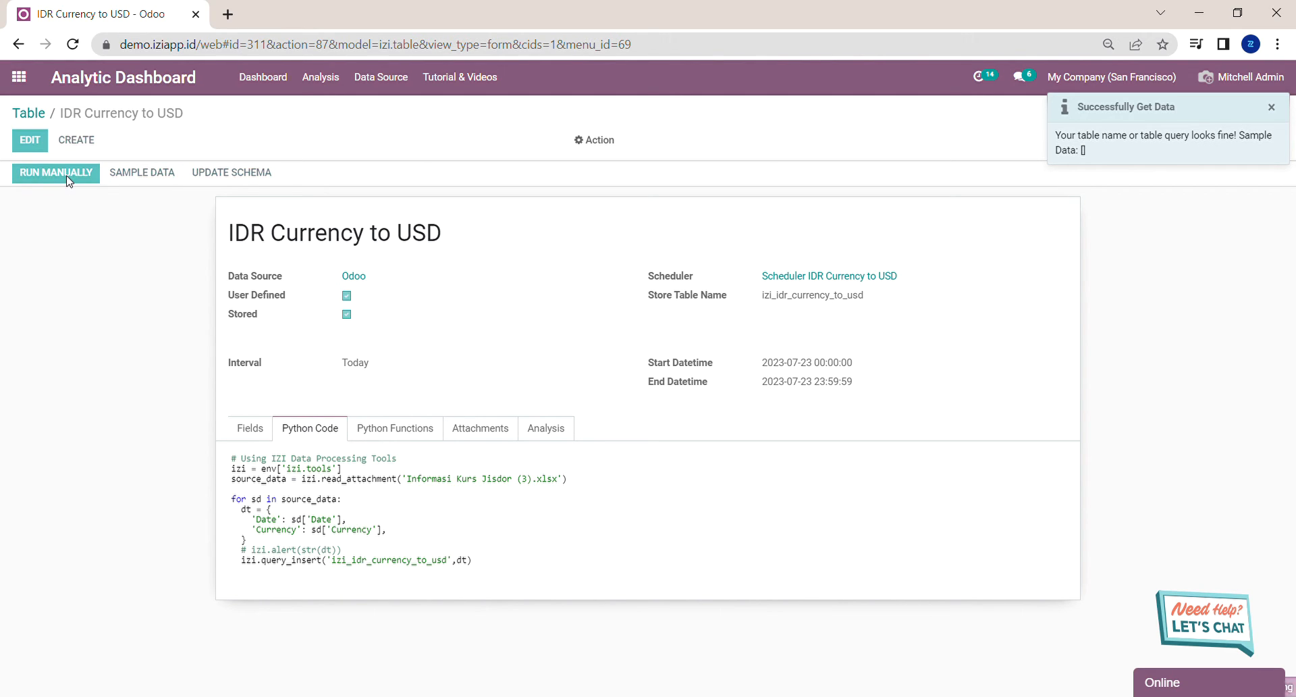
click(135, 177)
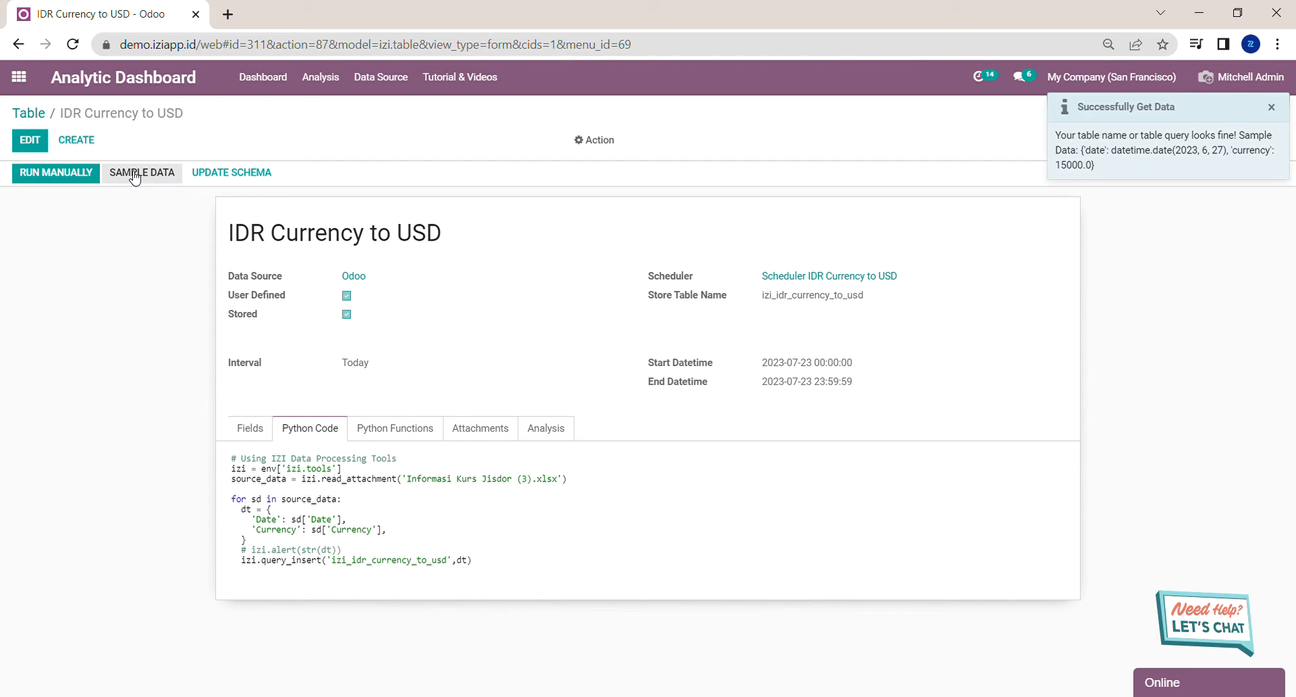
Start a new analysis from the Test Dashboard and name it "IDR currency to USD".
click(140, 90)
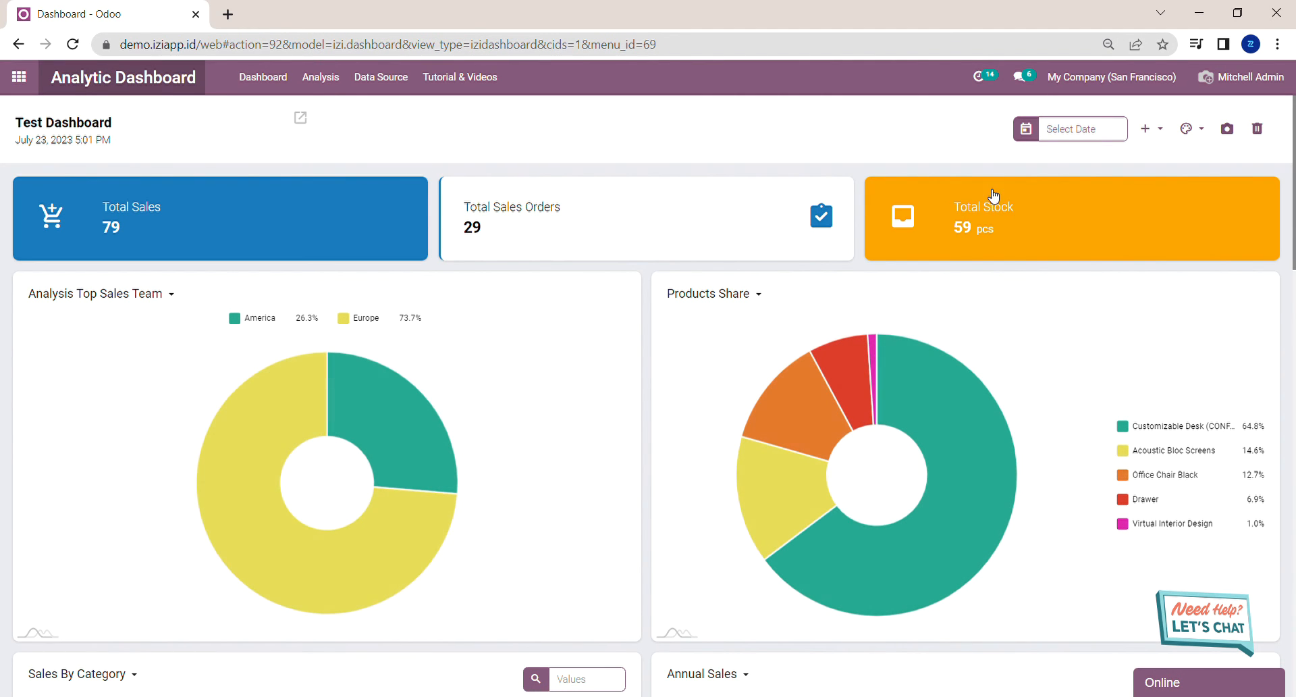
click(1159, 130)
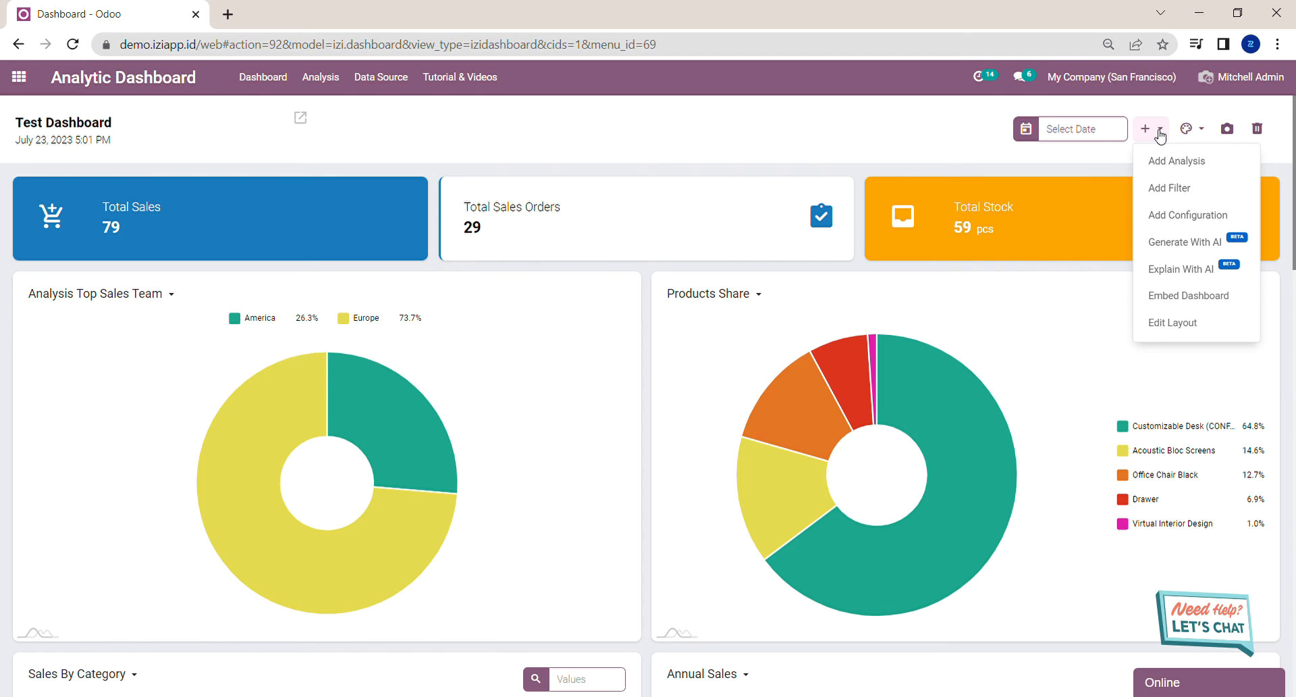
click(1176, 160)
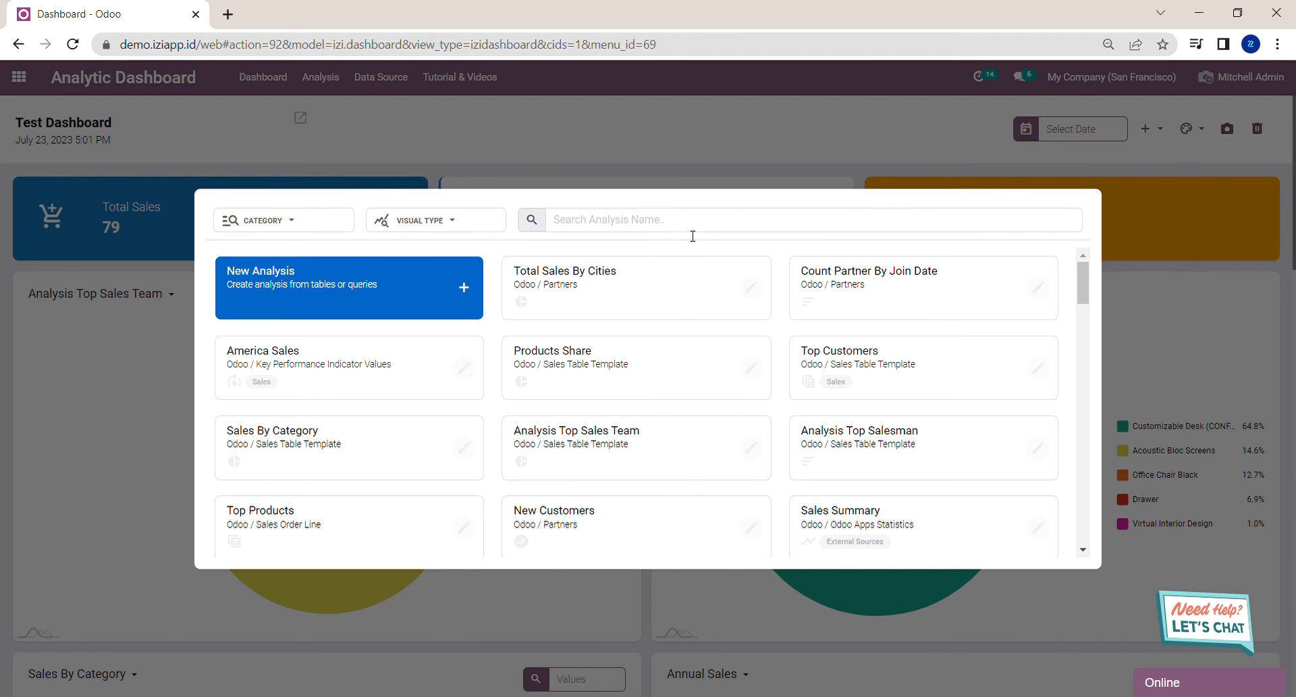
click(367, 288)
text(IDR currency to USD)
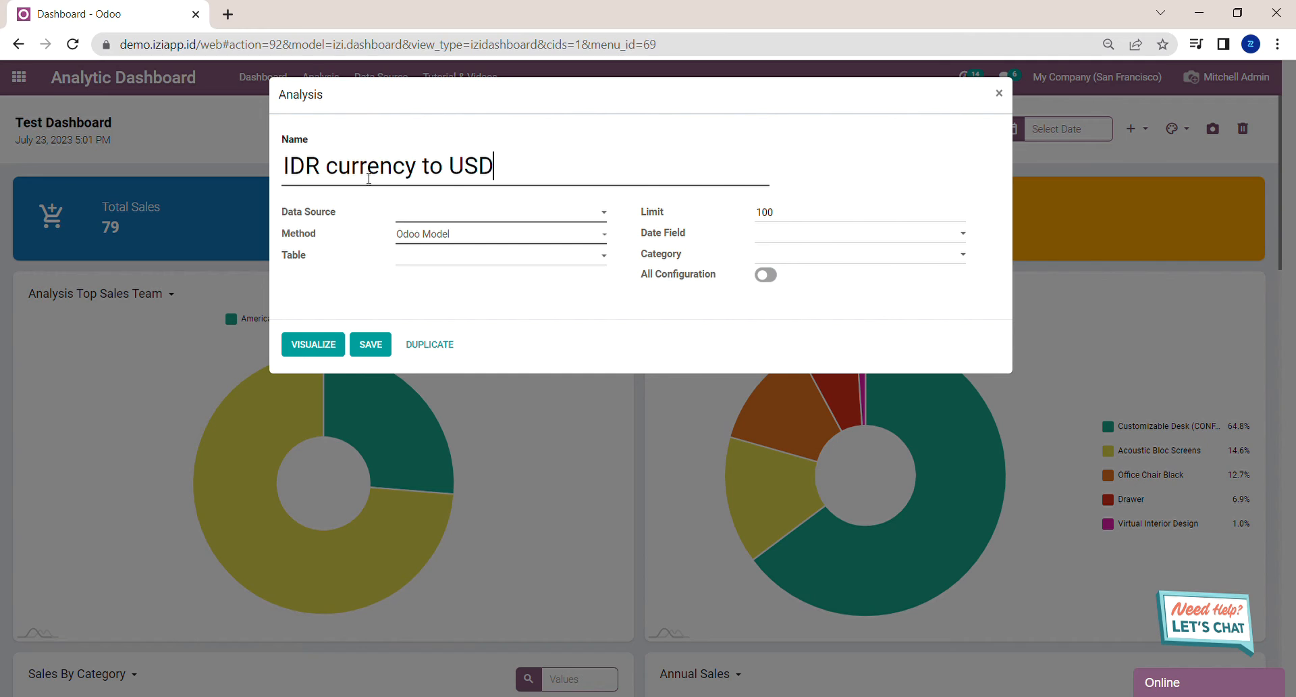
Set the analysis data source to Odoo, the method to Mart Table and the table to IDR Currency to USD.
click(417, 215)
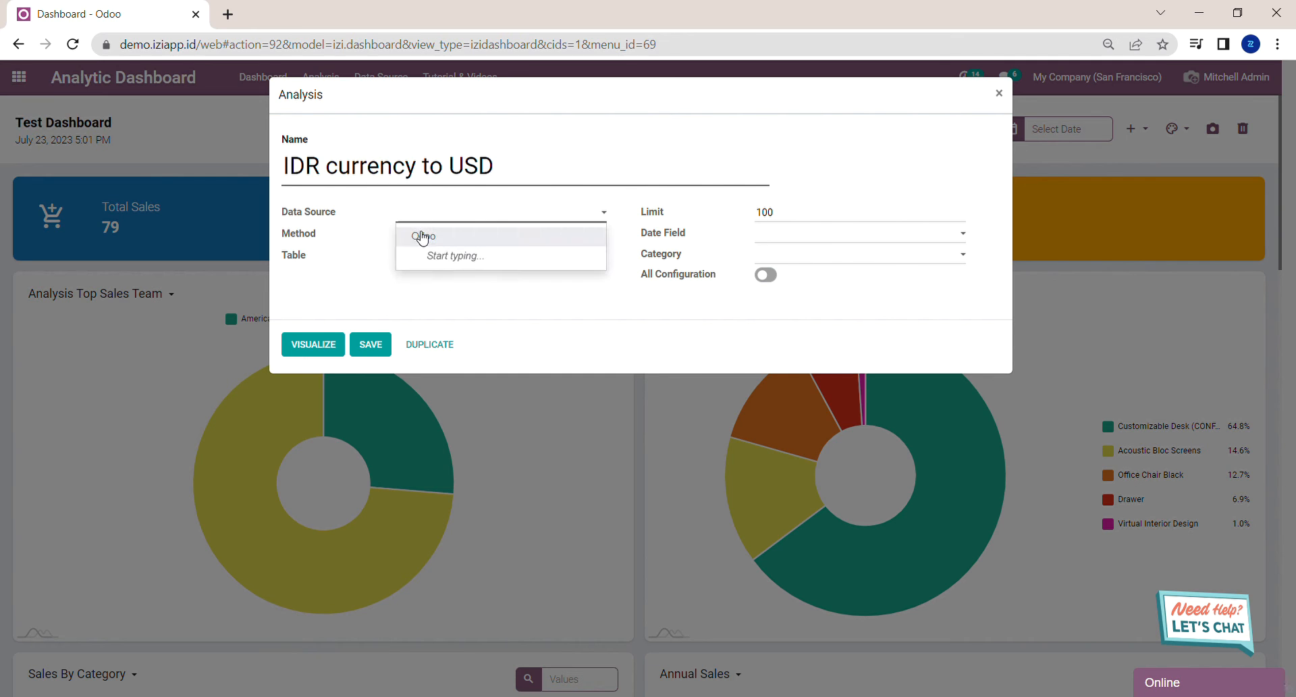
text(Odoo)
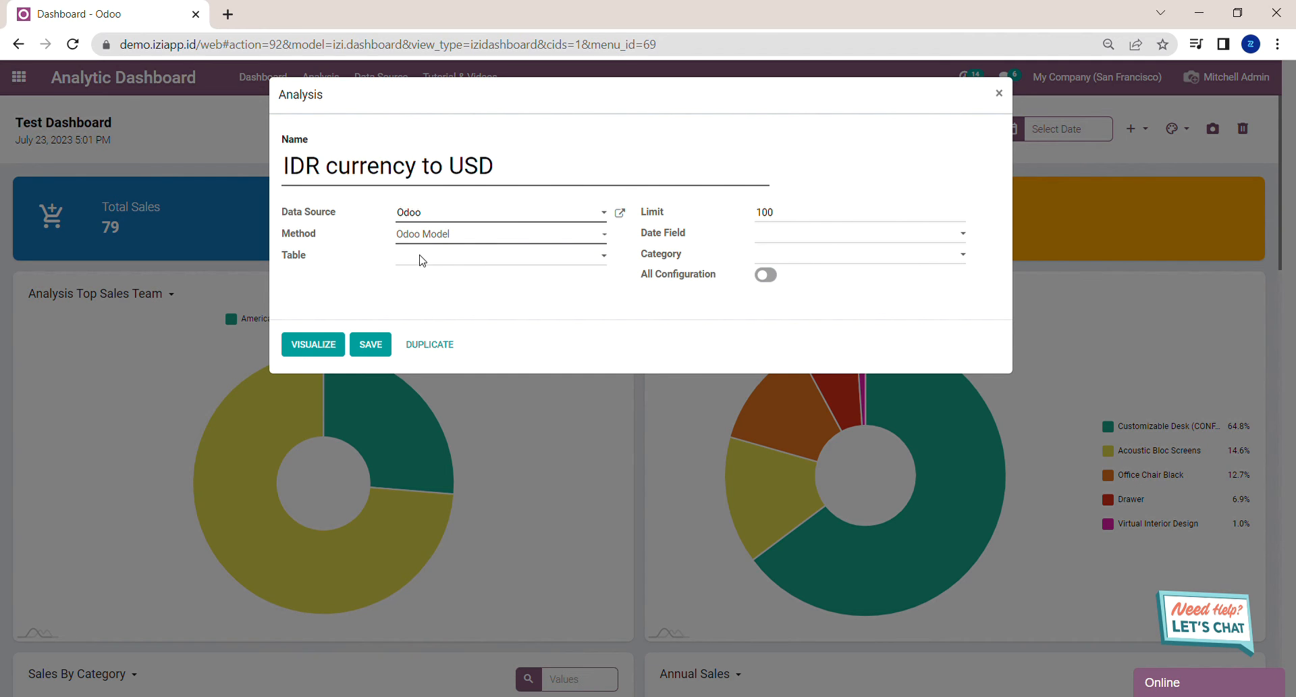
click(418, 258)
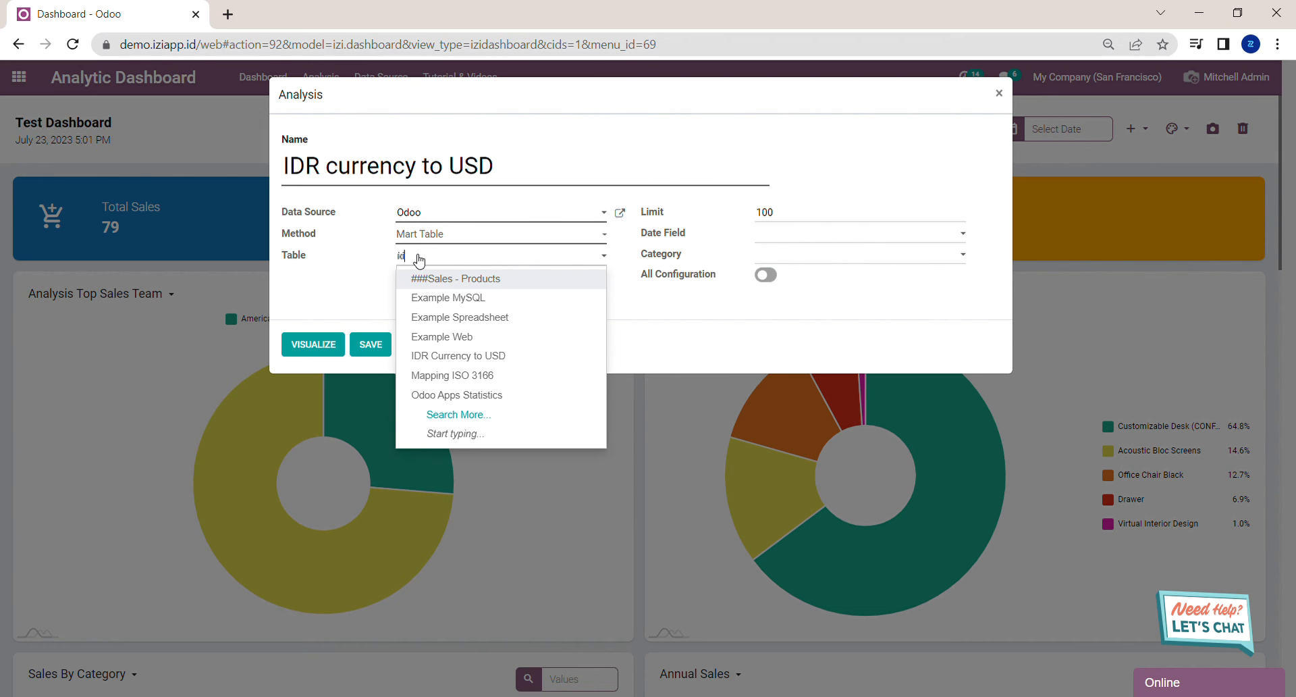
text(idr)
click(423, 280)
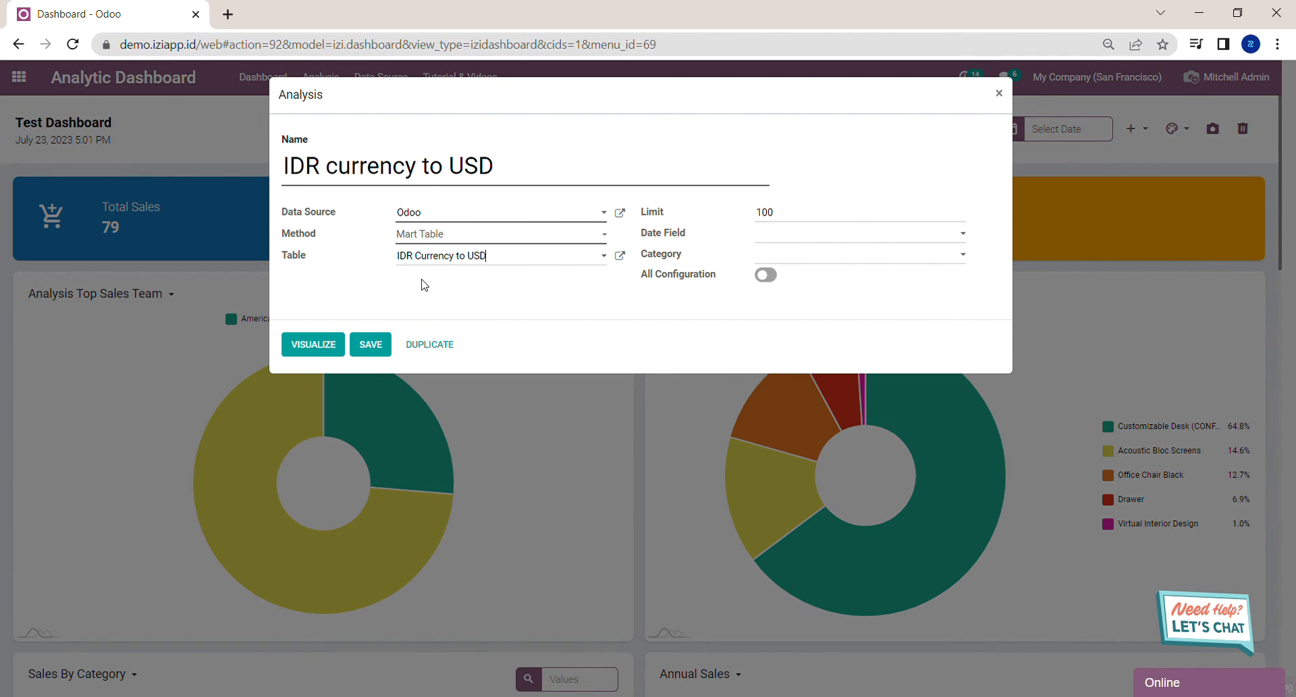
Choose the date field for the IDR currency to USD analysis and open its visualization.
click(824, 235)
click(818, 257)
click(330, 341)
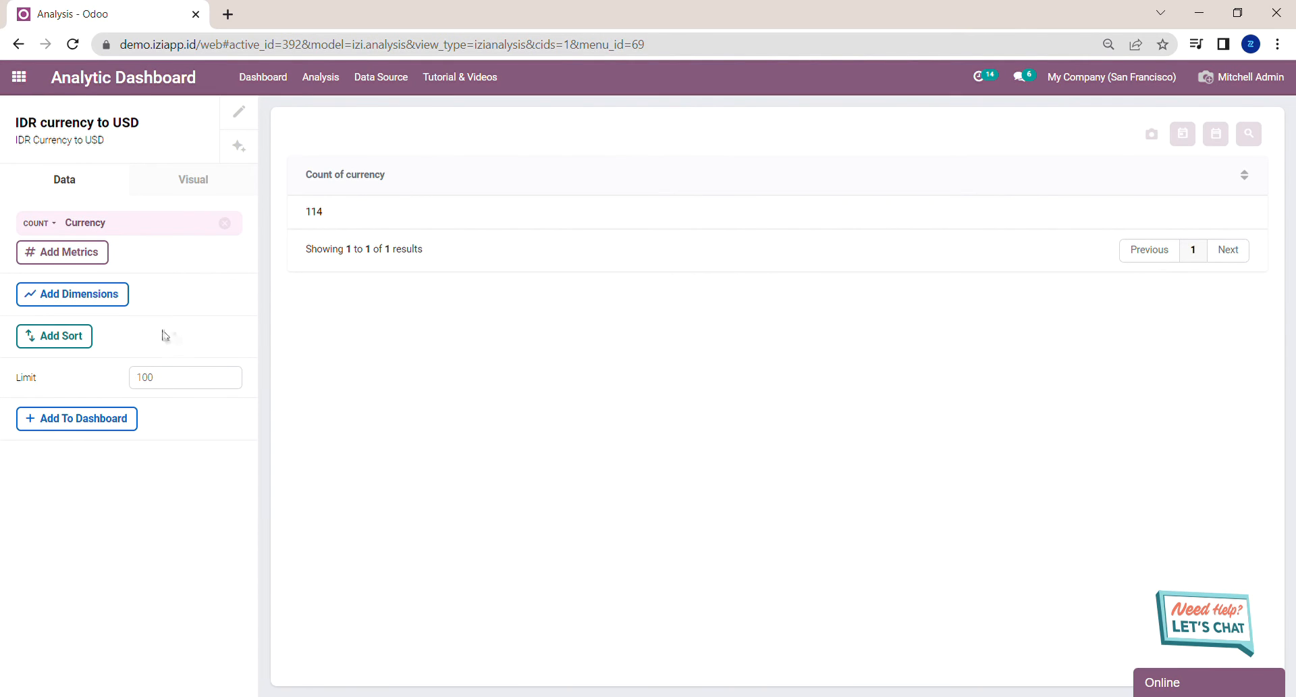
Add Date as a dimension and set the Currency metric's aggregation to Sum.
click(86, 292)
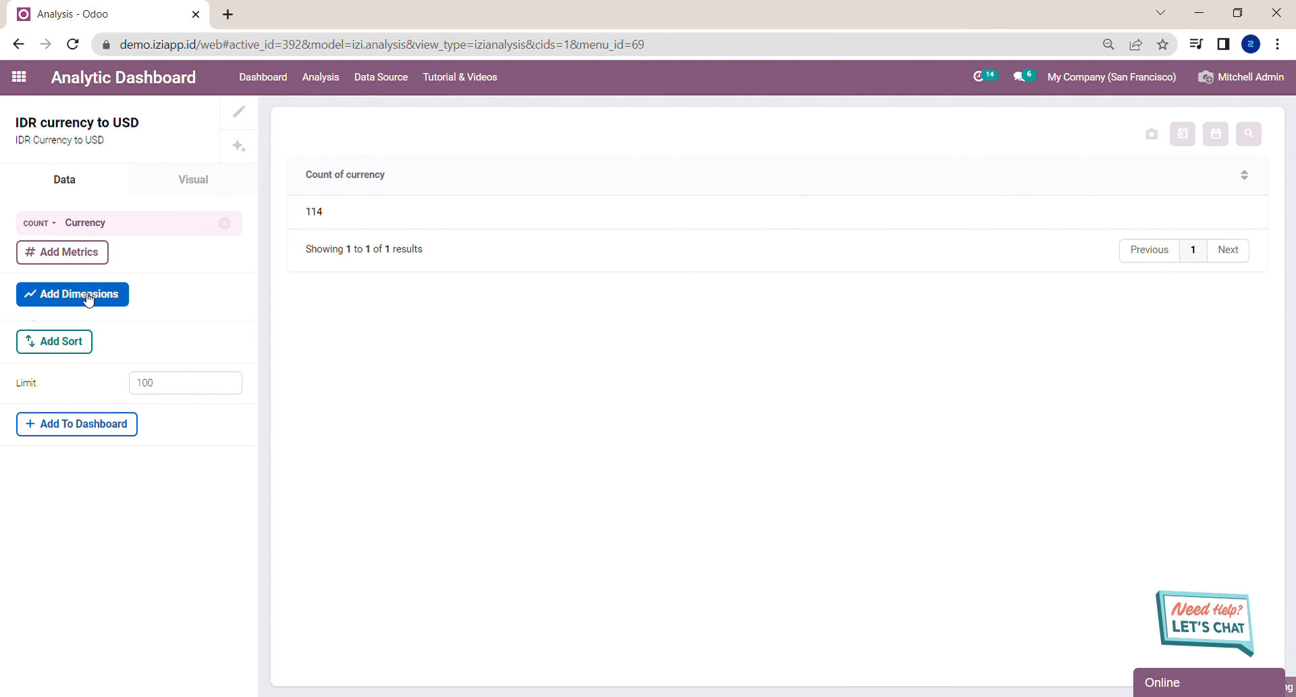
click(84, 326)
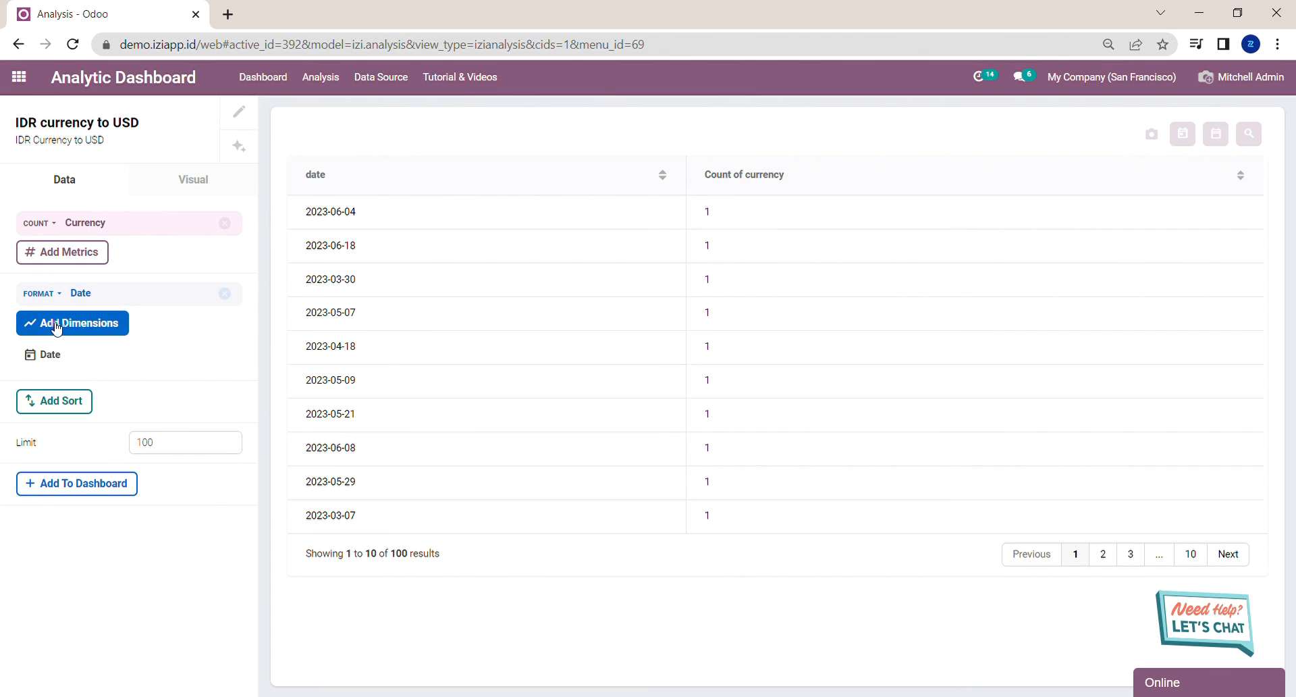
click(57, 225)
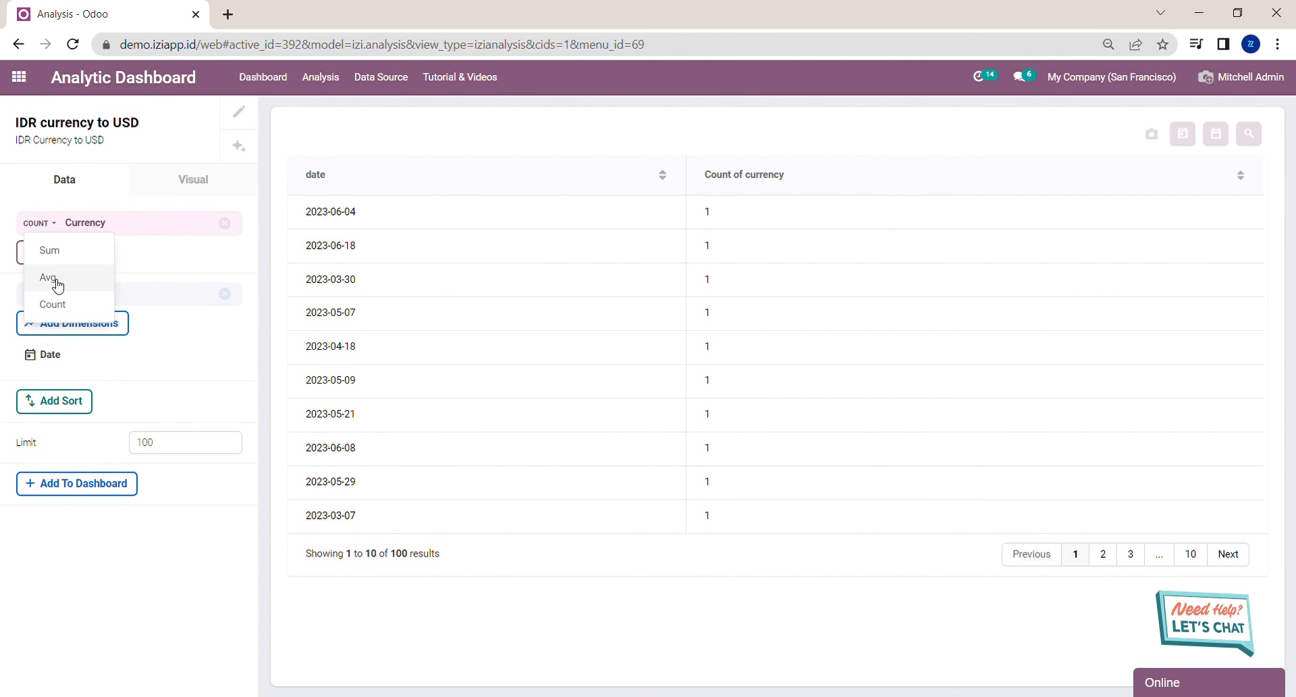
click(54, 280)
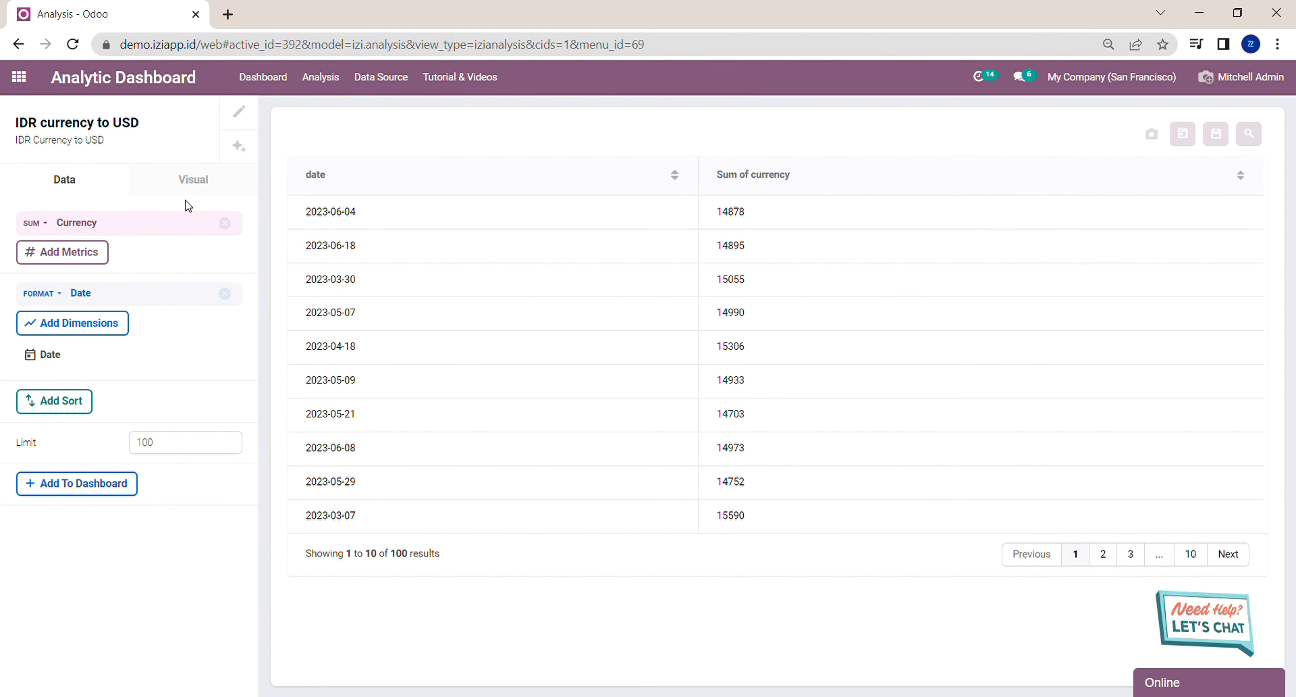
Sort the analysis by Date and display it as a Trend visual.
click(54, 400)
click(59, 425)
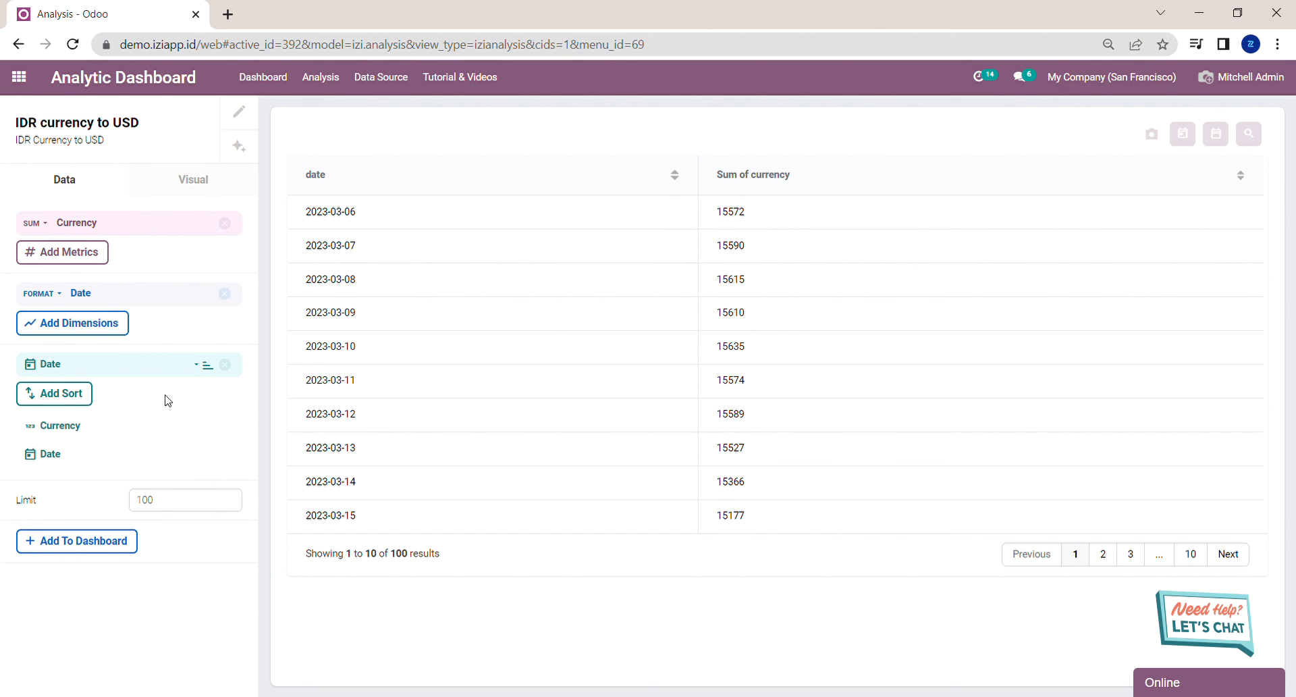
click(192, 183)
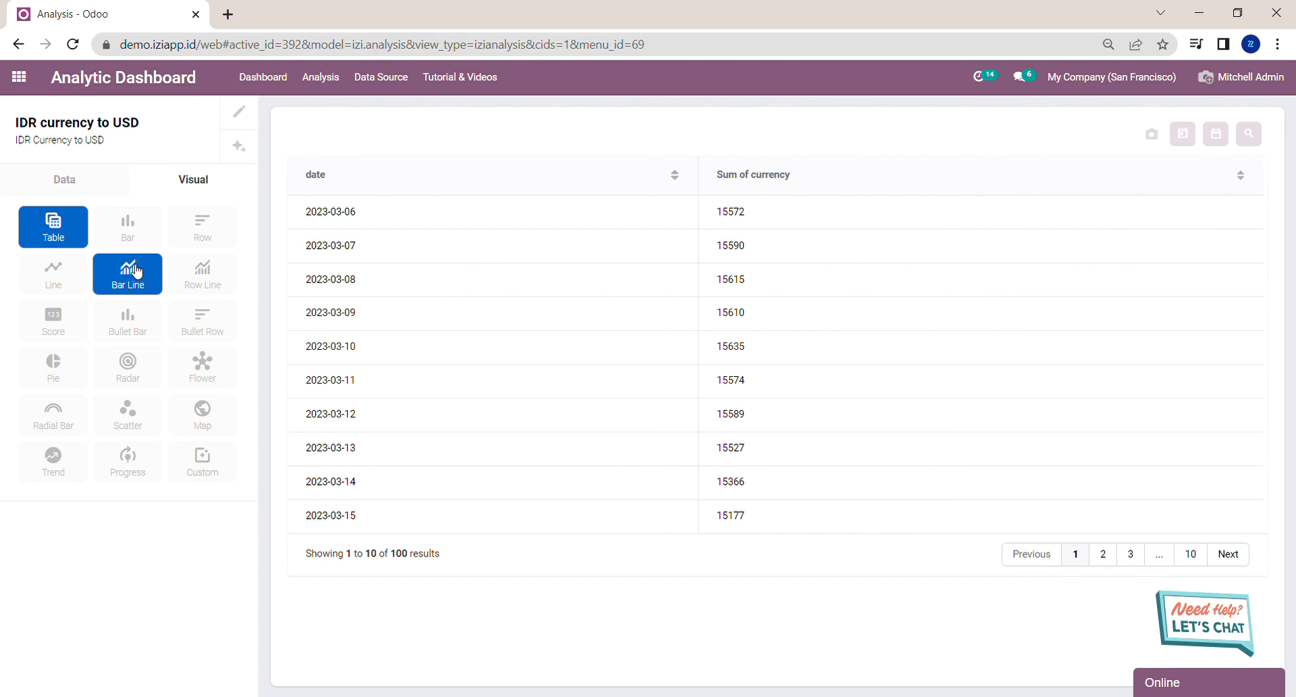
click(53, 462)
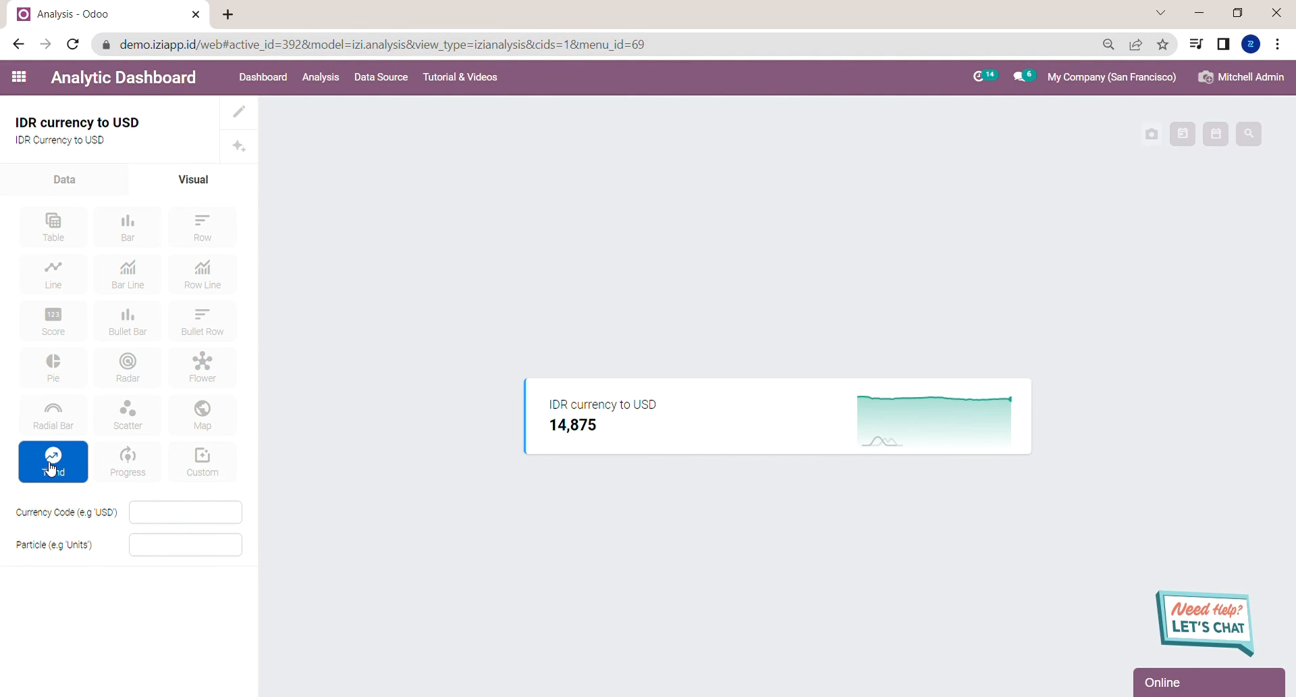
Return to the Test Dashboard and view the new IDR currency to USD trend block at its end.
click(136, 94)
scroll(719, 370, down, 3)
scroll(720, 370, down, 15)
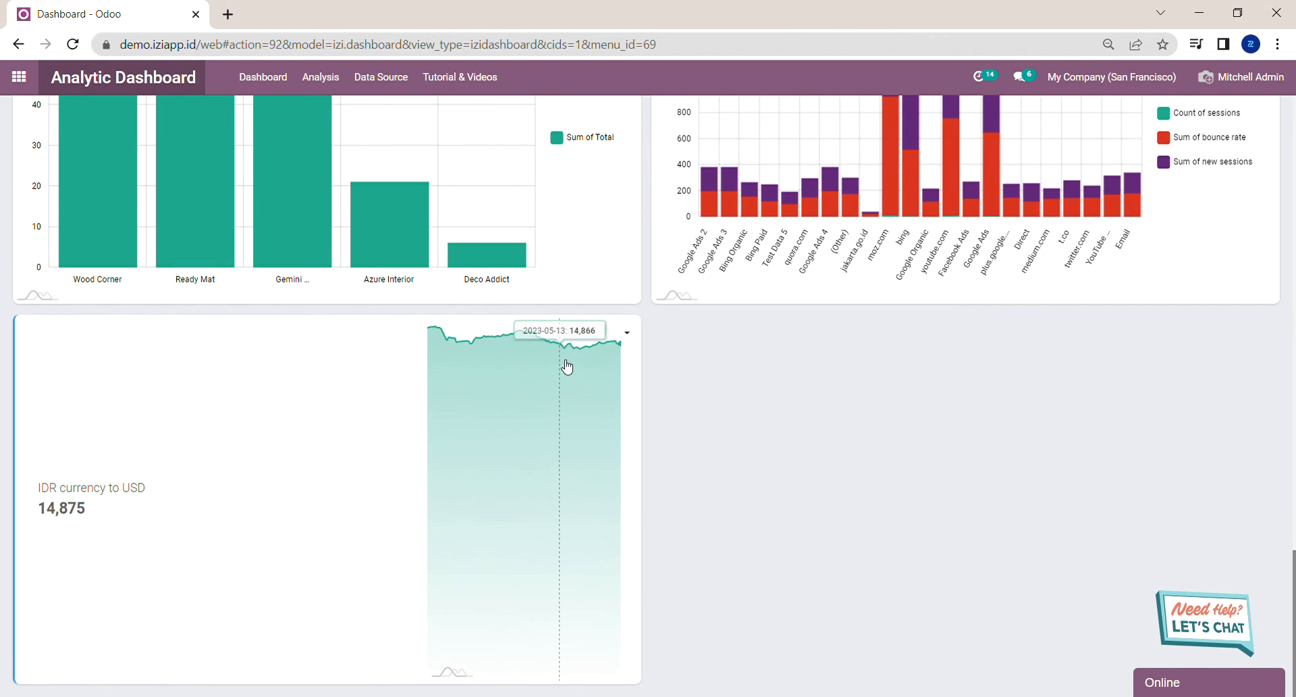
Start editing the dashboard layout, narrow the Total Sales, Total Sales Orders and Total Stock cards to a quarter width and place them side by side.
scroll(915, 465, up, 15)
click(1148, 129)
click(1155, 331)
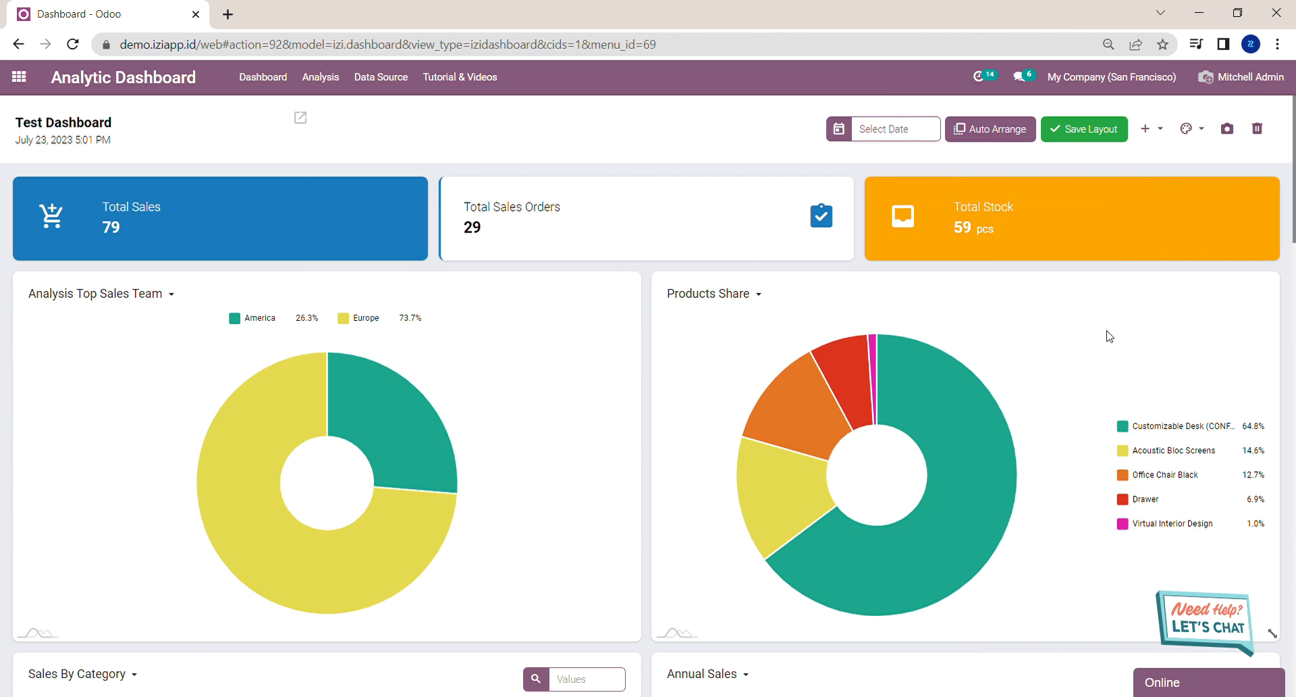
drag(424, 256, 326, 247)
drag(848, 254, 781, 252)
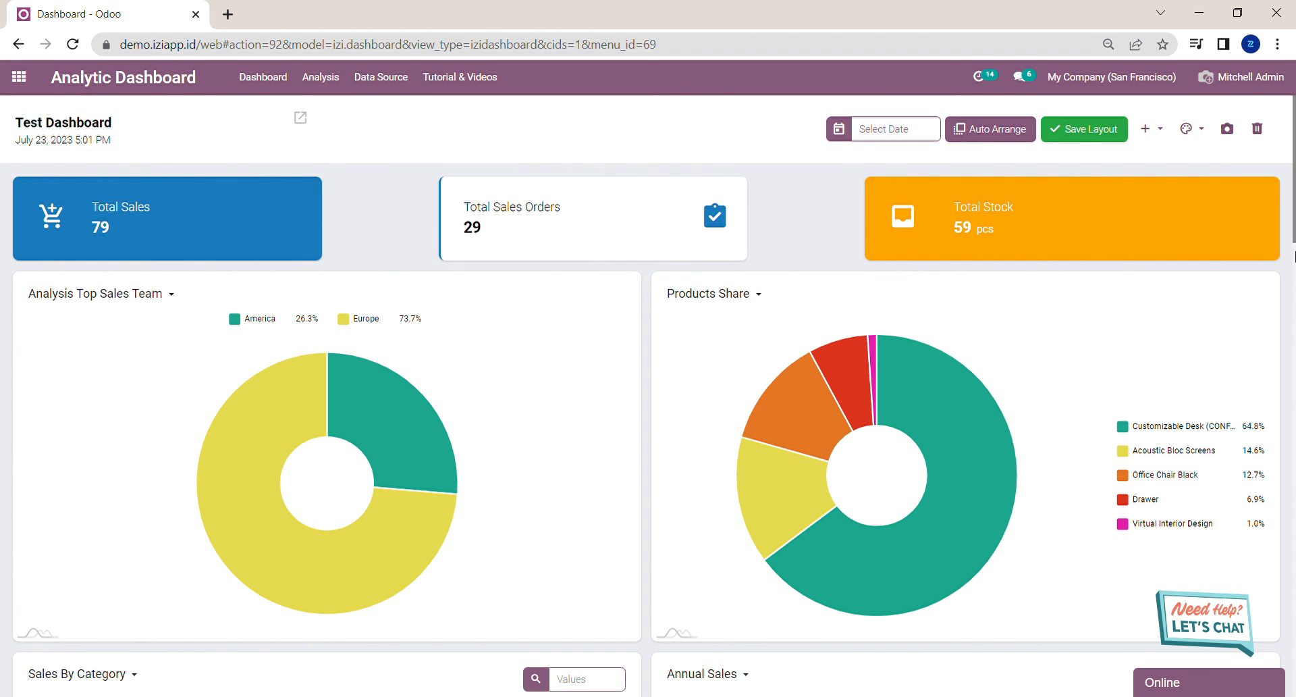
drag(1274, 257, 1171, 257)
drag(648, 189, 529, 188)
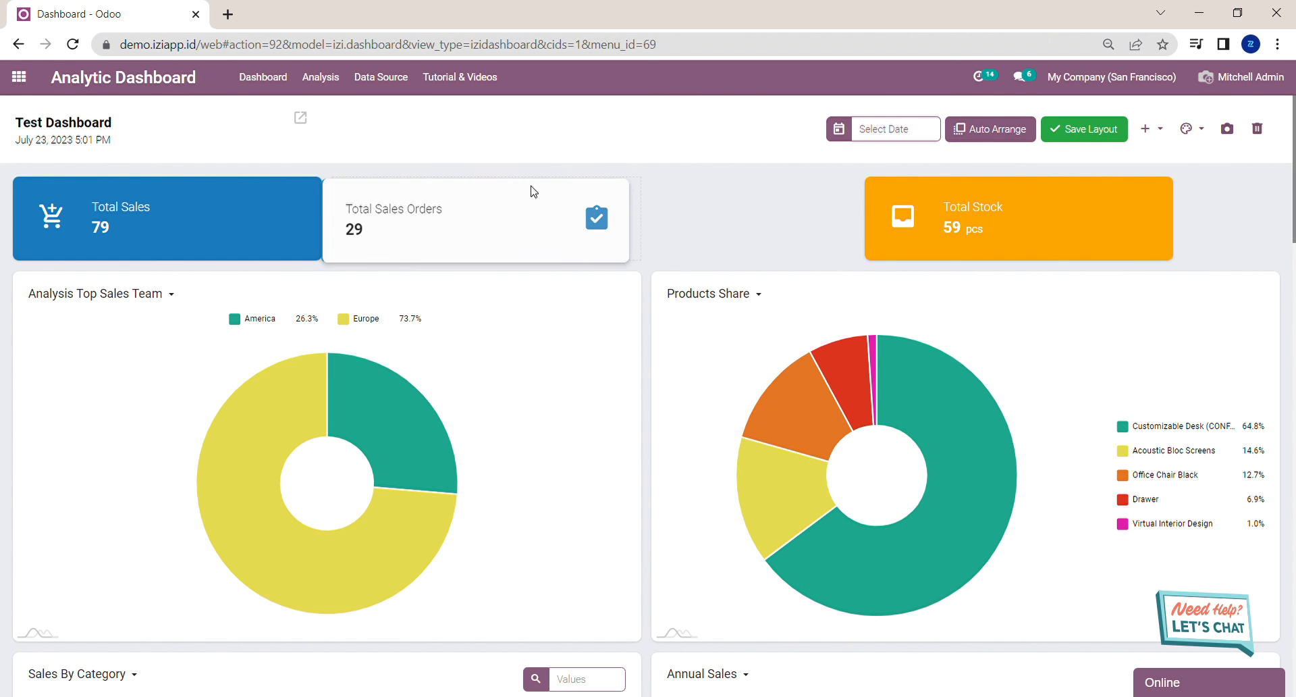
drag(950, 195, 752, 202)
Shrink the IDR currency to USD block to card size and move it beside Total Stock in the first row.
scroll(529, 370, down, 15)
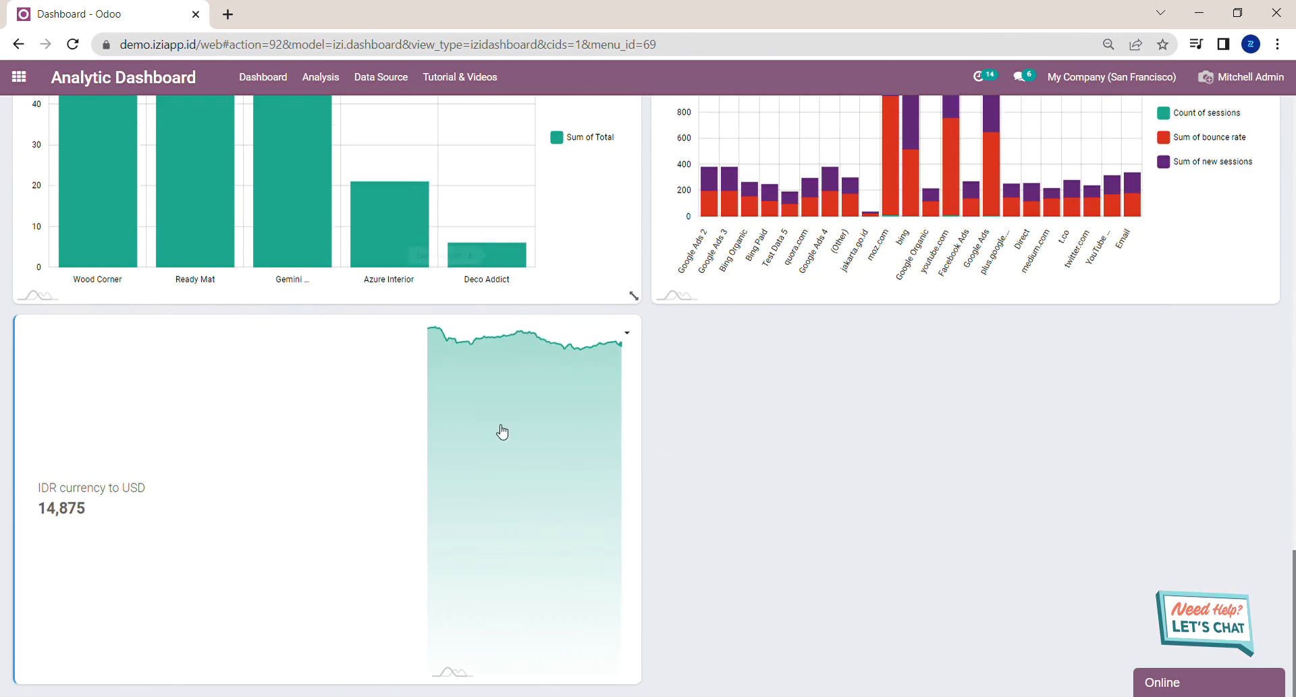
drag(638, 677, 634, 665)
drag(318, 628, 1070, 197)
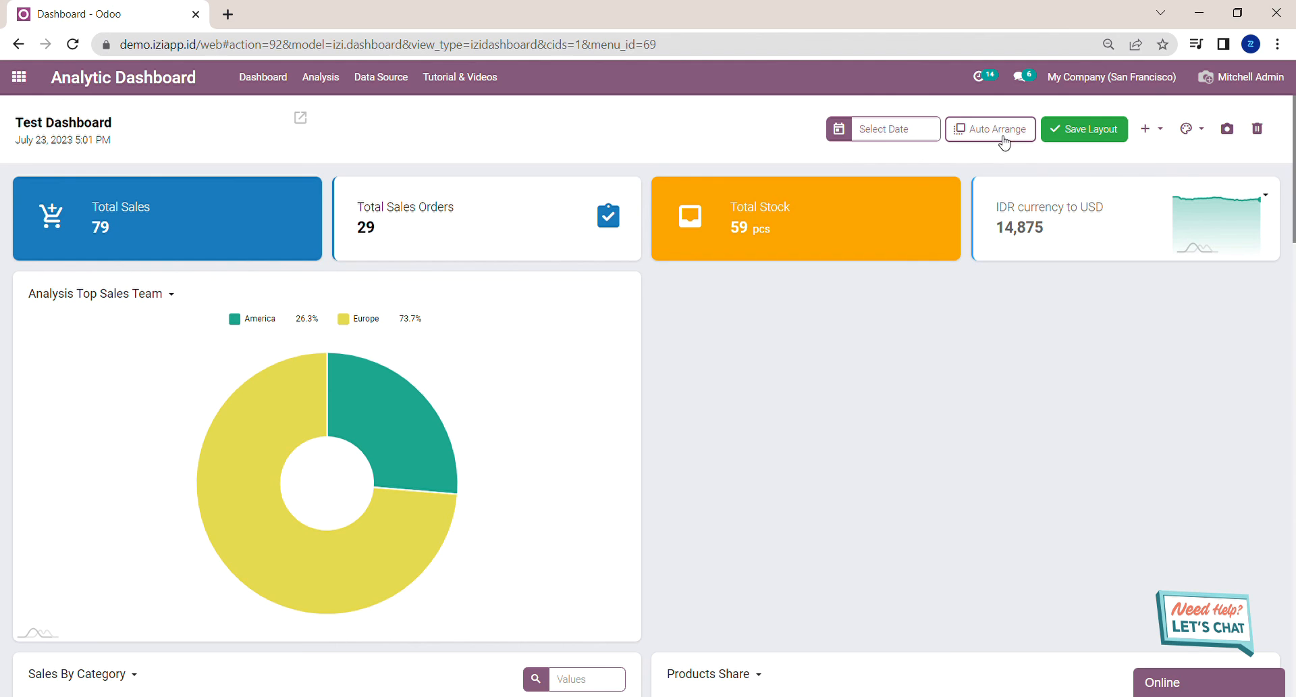
Auto-arrange the dashboard blocks and save the layout.
click(999, 138)
click(1081, 132)
click(662, 443)
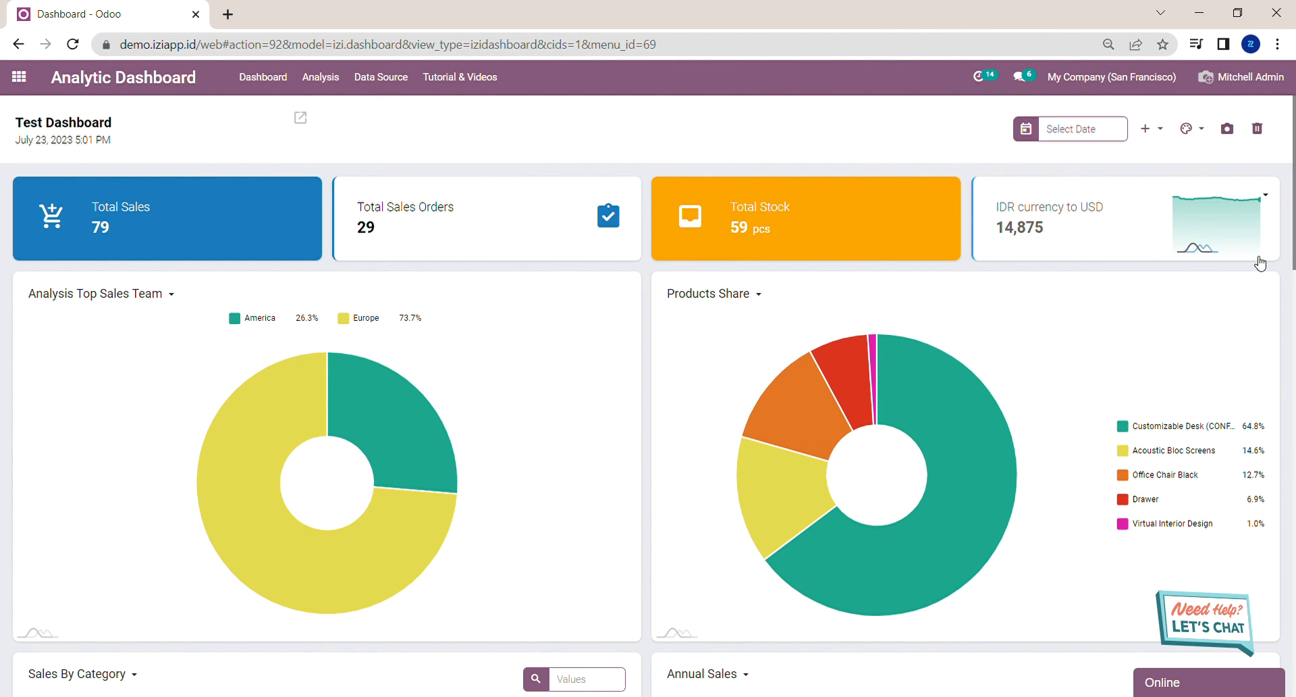